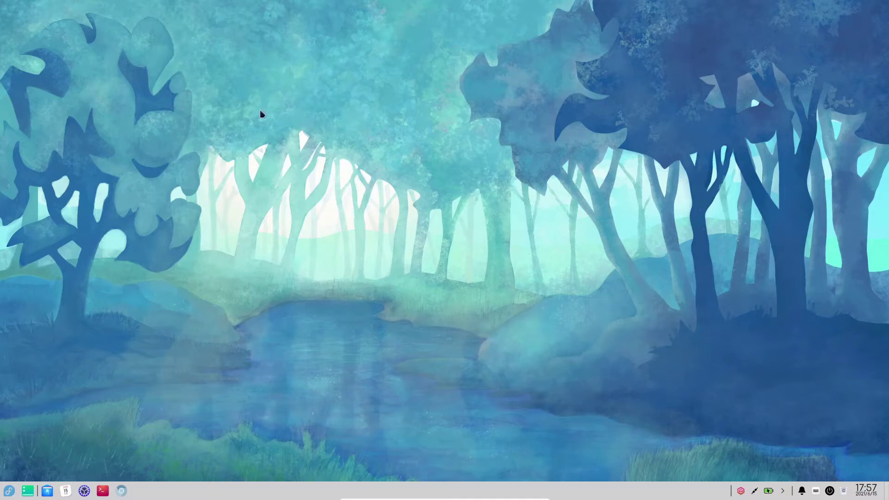
- Launch Deepin Terminal from the taskbar dock
click(102, 489)
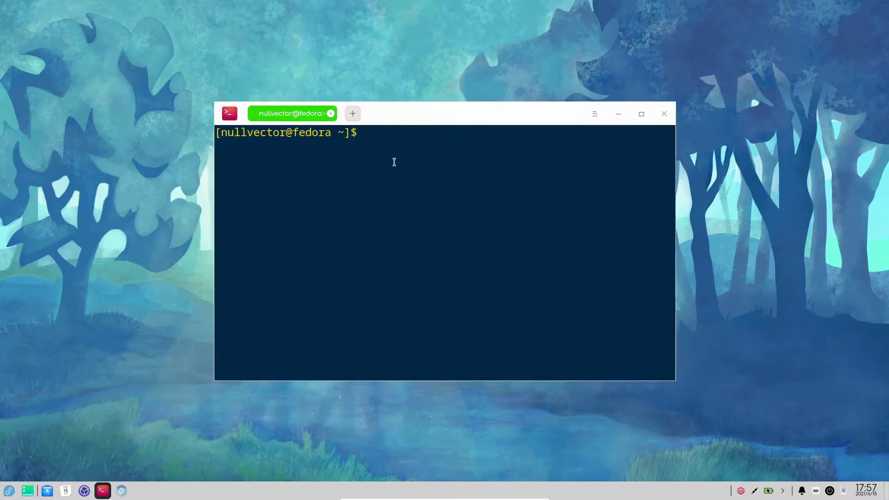
- Apply the Ocean dark theme from the terminal menu's Theme submenu
click(594, 114)
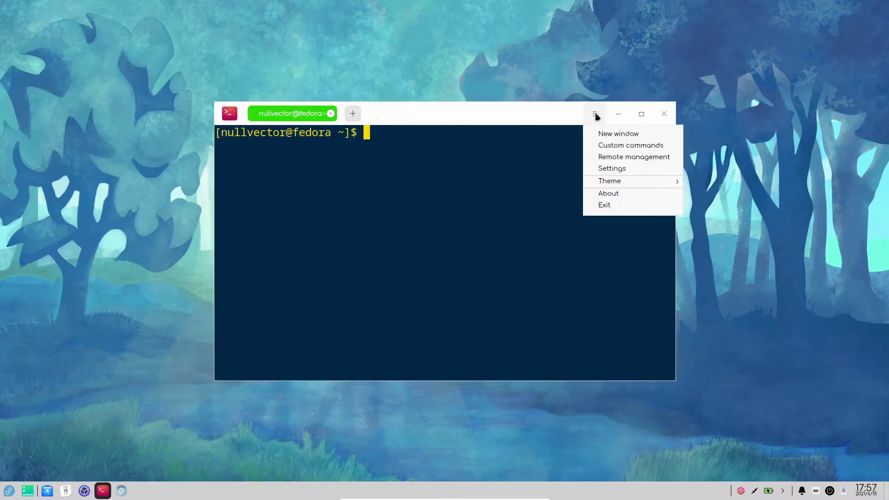
mouse_move(644, 184)
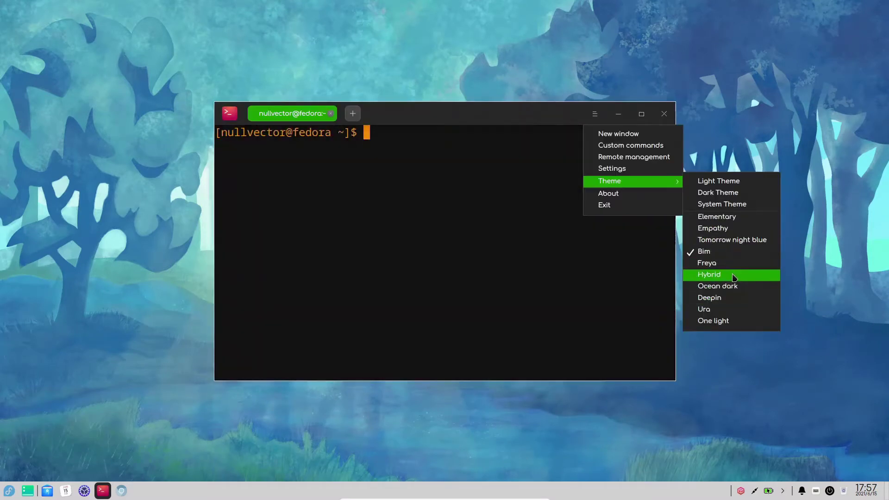
click(732, 293)
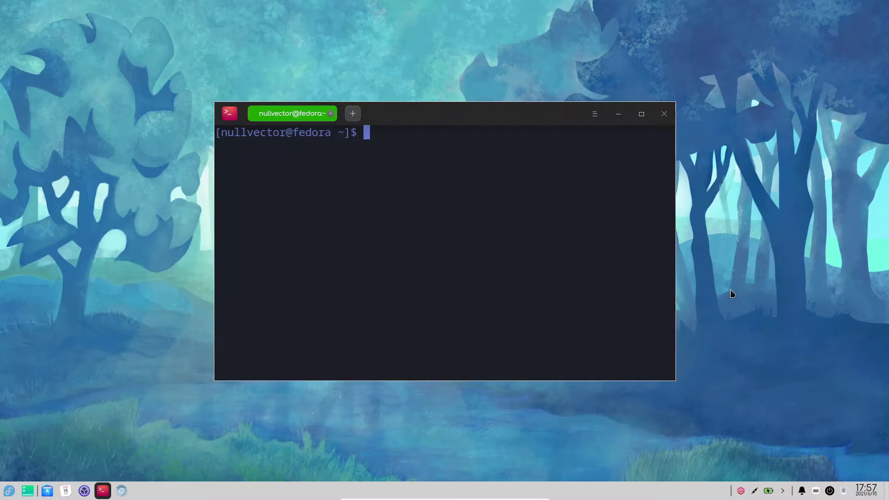
- Maximize the terminal and run df -h, highlighting the root filesystem's 4.9G used value
click(641, 115)
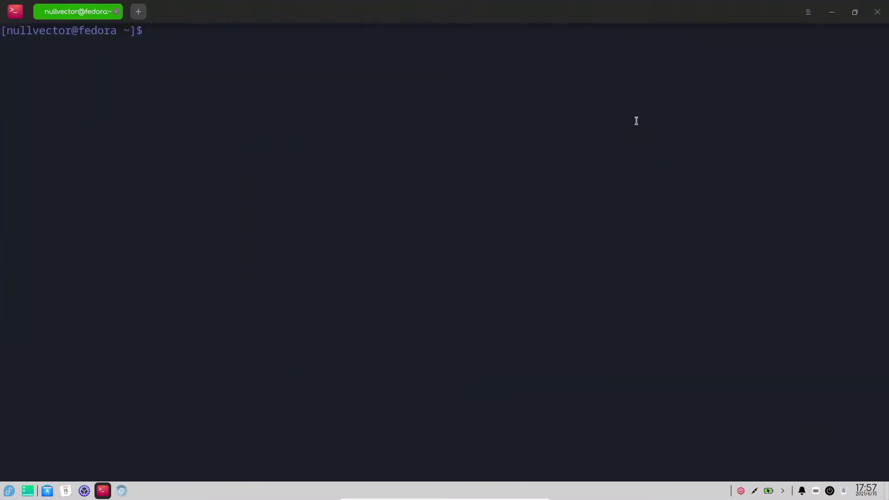
text(df -h)
key(Return)
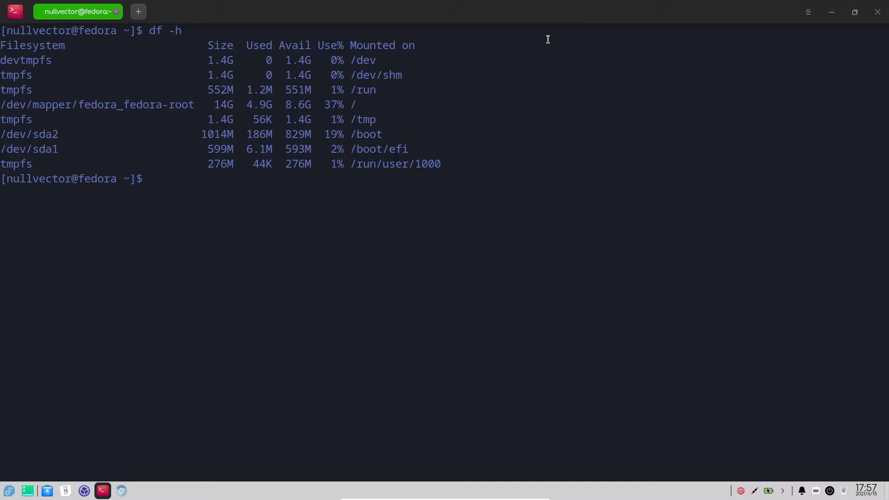
drag(240, 104, 289, 104)
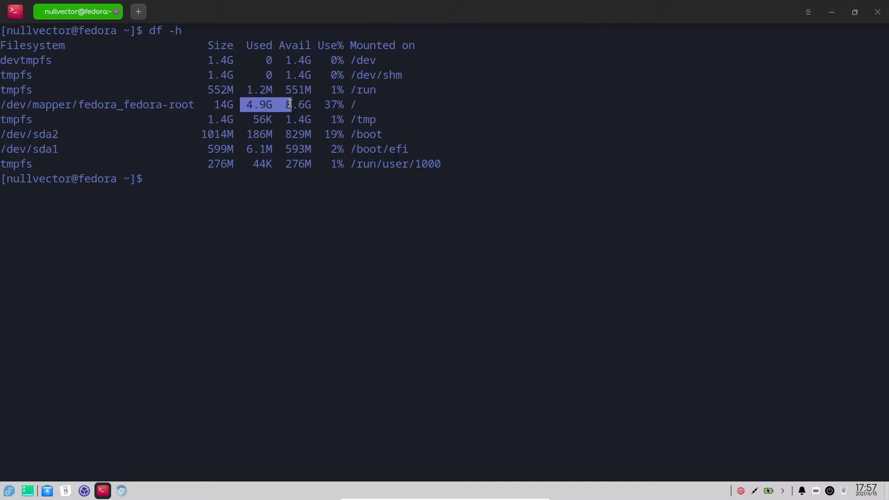
click(398, 100)
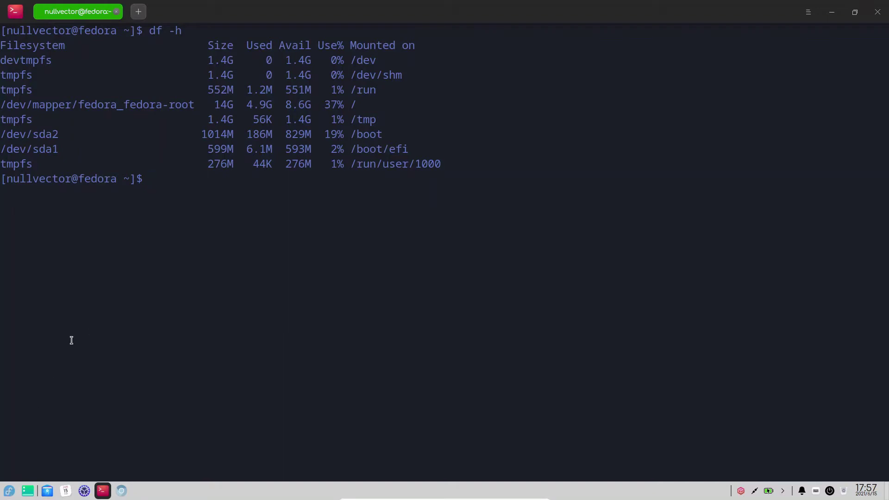
- Run free -h to show memory usage in human-readable sizes
click(4, 493)
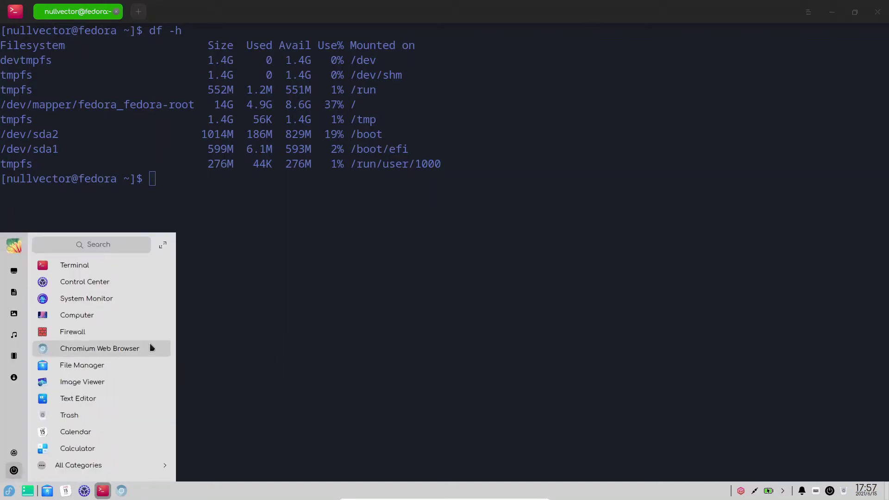
click(428, 238)
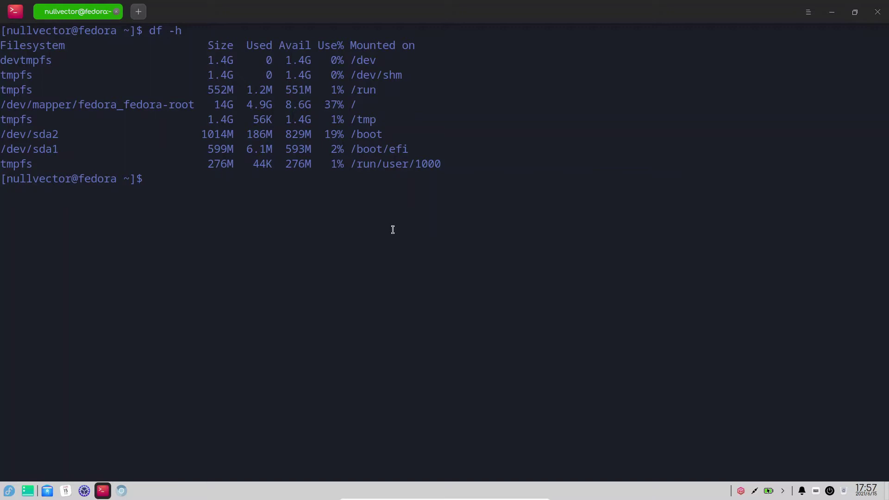
text(free -h)
key(Return)
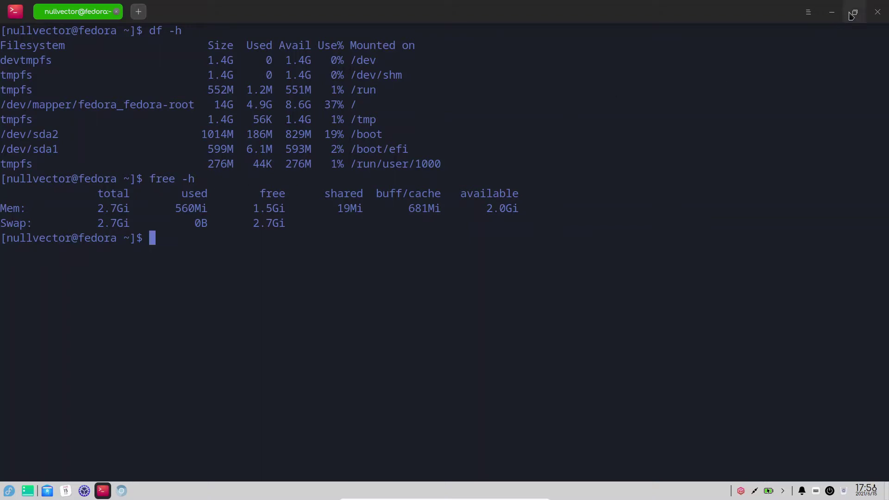
- Restore the window, open and close a second tab, close the terminal, and open the launcher
click(878, 14)
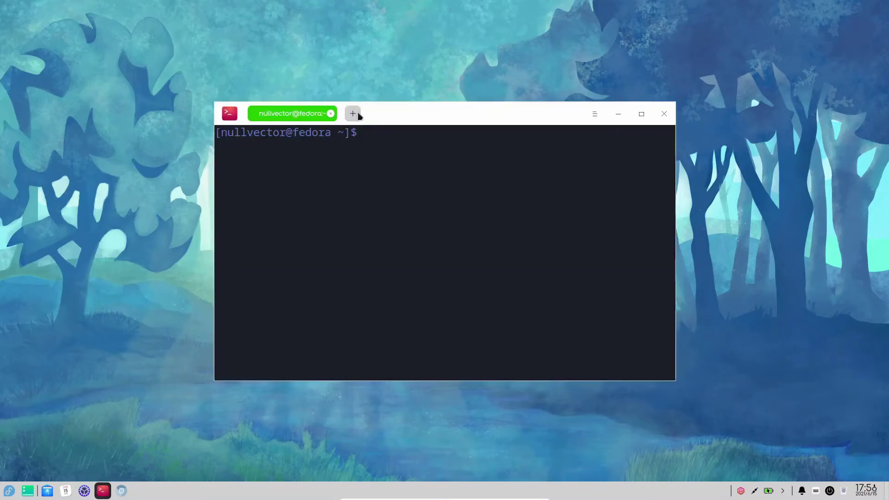
click(352, 114)
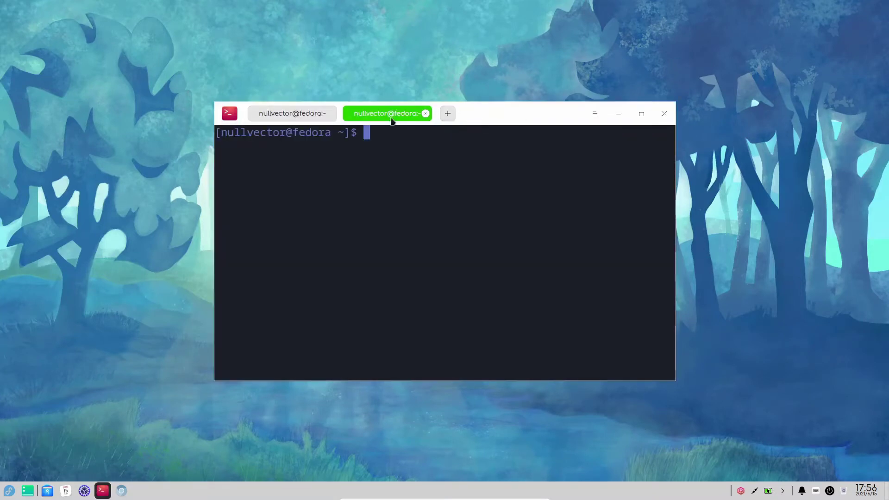
click(425, 114)
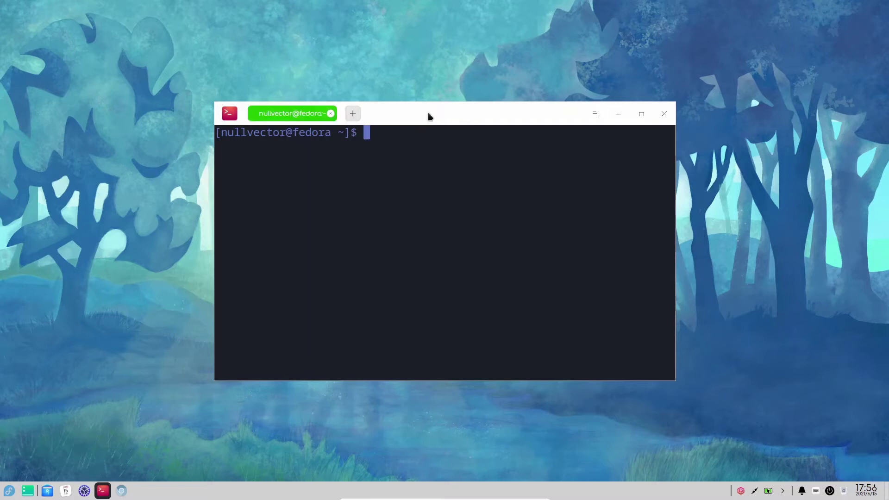
click(665, 114)
click(9, 491)
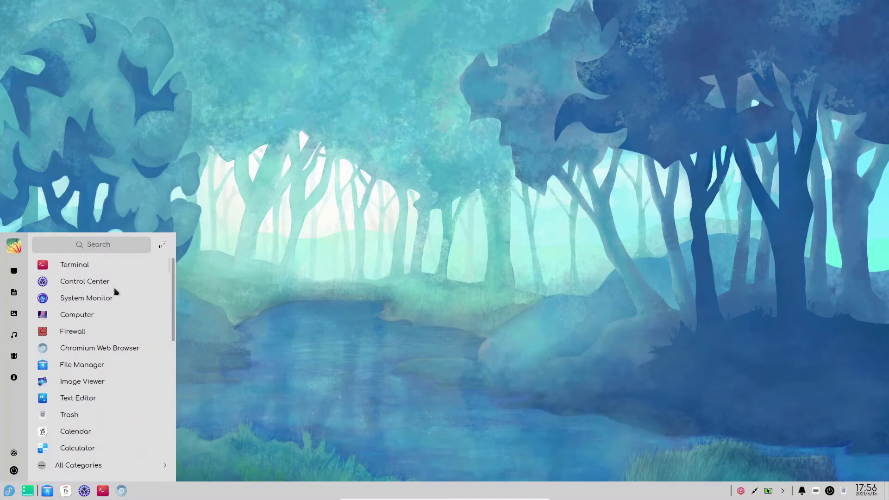
- Expand the launcher menu into the full-screen app grid
click(162, 246)
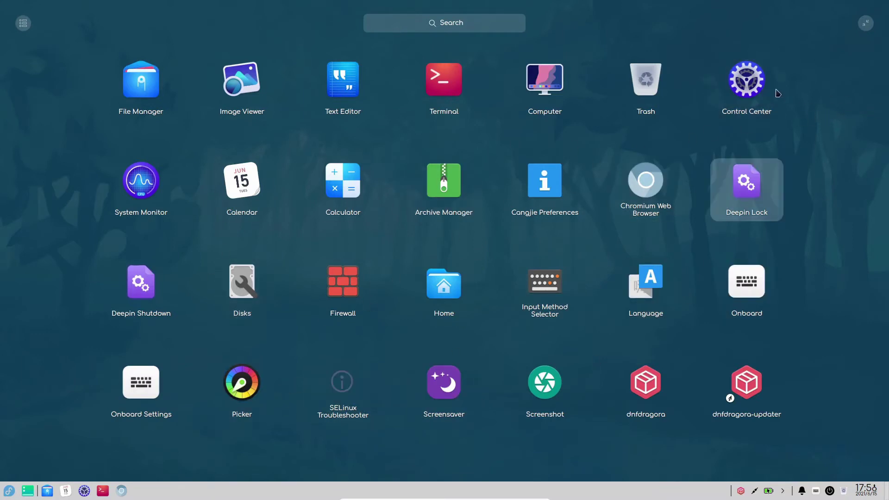
- Open Control Center and browse Accounts, Display refresh rates, Default Applications, then Personalization
click(752, 84)
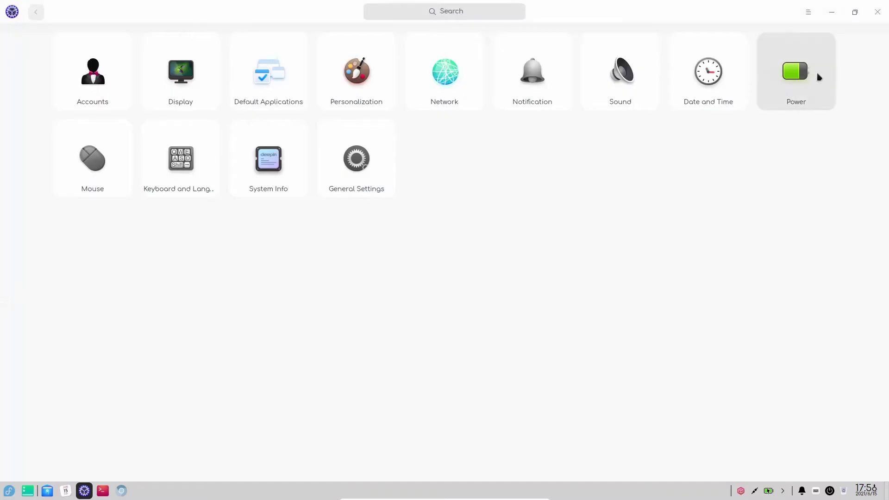
click(90, 91)
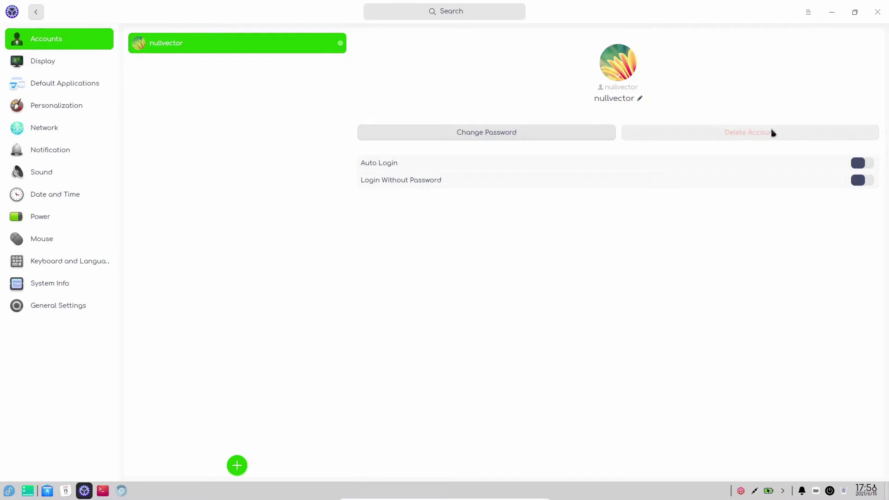
click(65, 65)
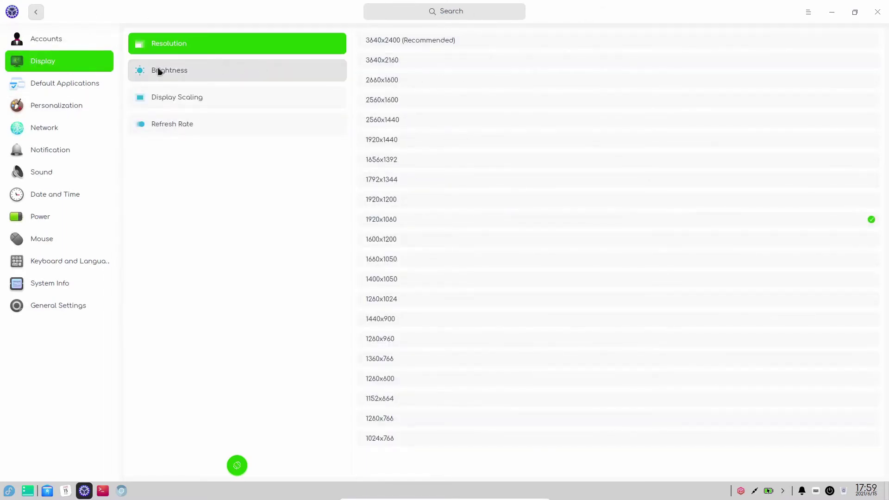
click(227, 124)
click(30, 86)
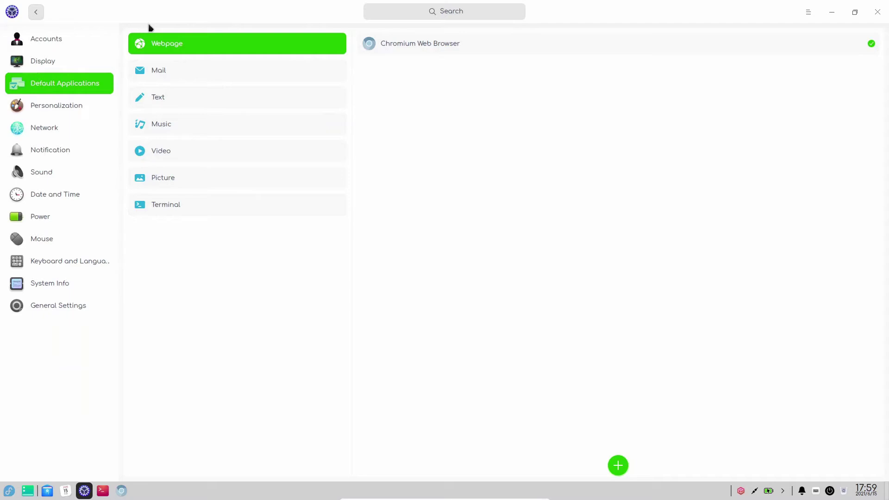
click(42, 102)
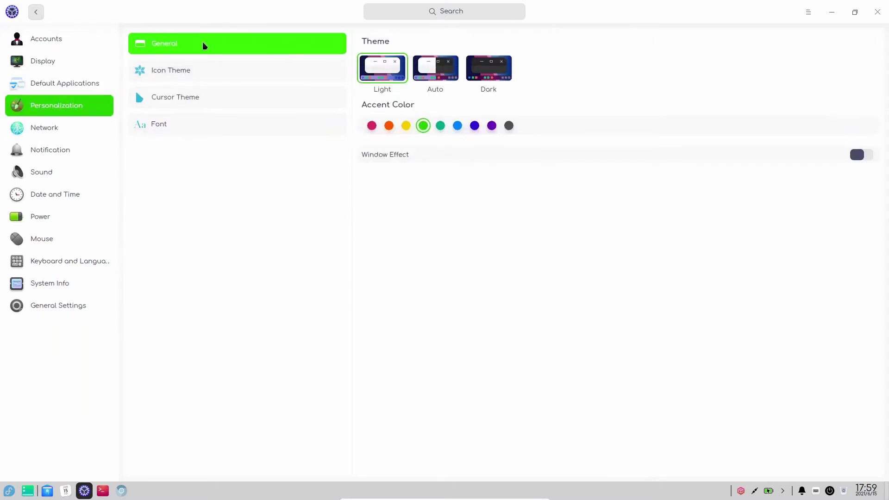
- Try teal, blue, indigo and orange accent colours, settling on yellow
click(441, 127)
click(458, 126)
click(474, 126)
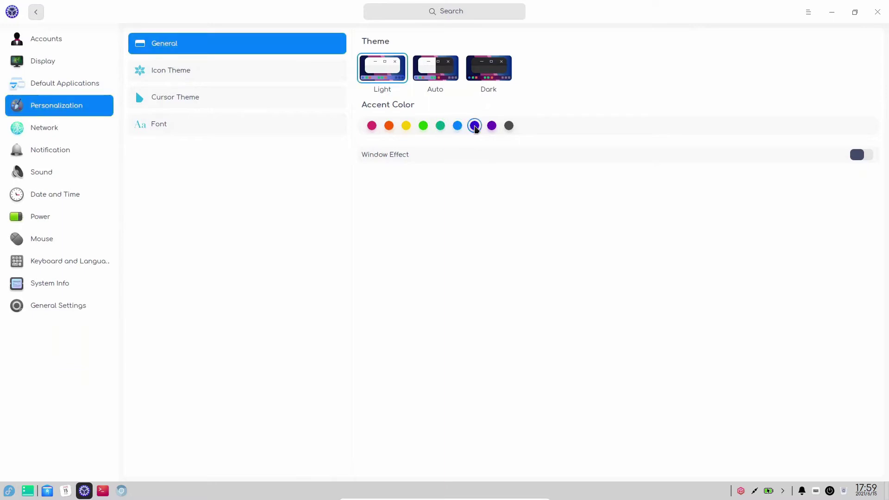
click(439, 126)
click(389, 128)
click(406, 129)
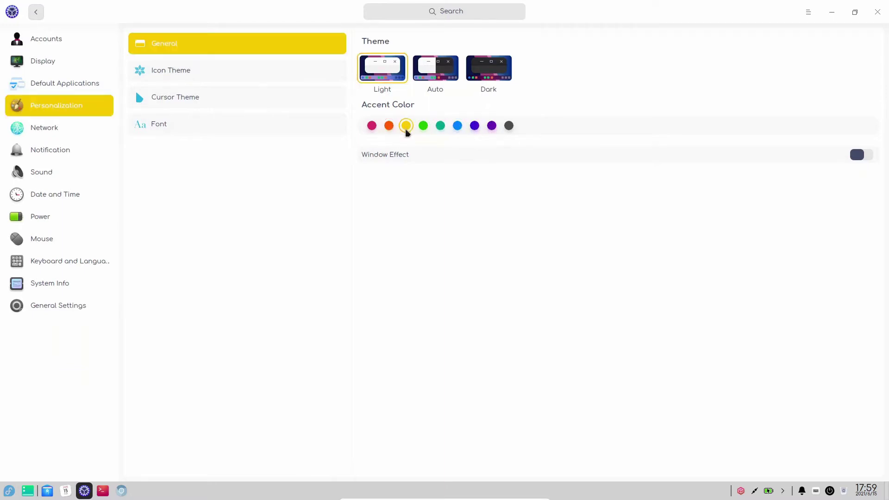
click(389, 128)
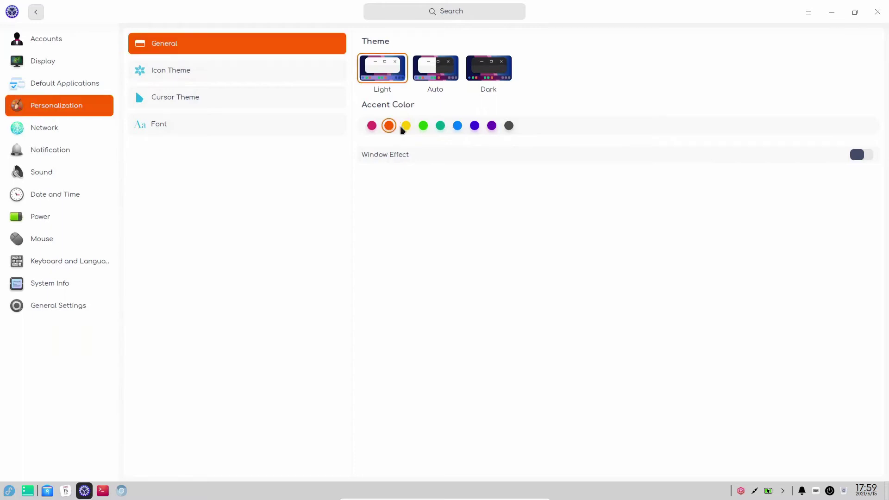
click(408, 130)
- Switch the desktop theme through Auto and Dark, ending on Light
click(436, 68)
click(485, 71)
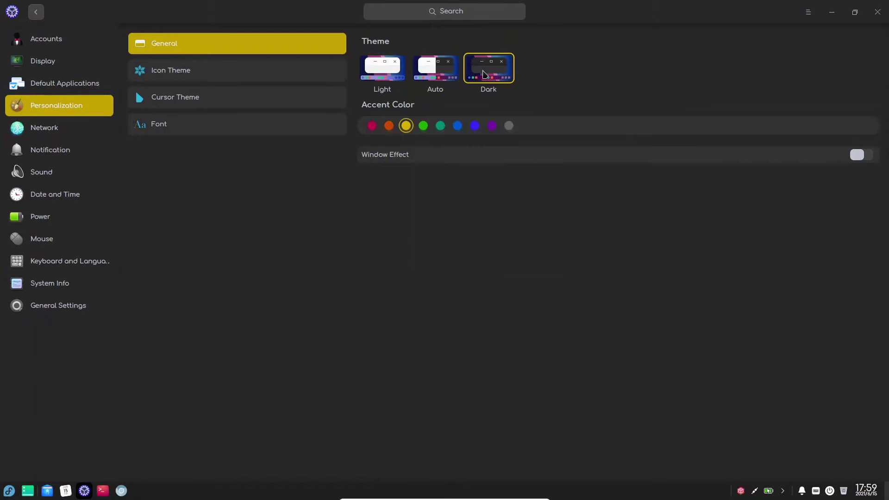
click(447, 69)
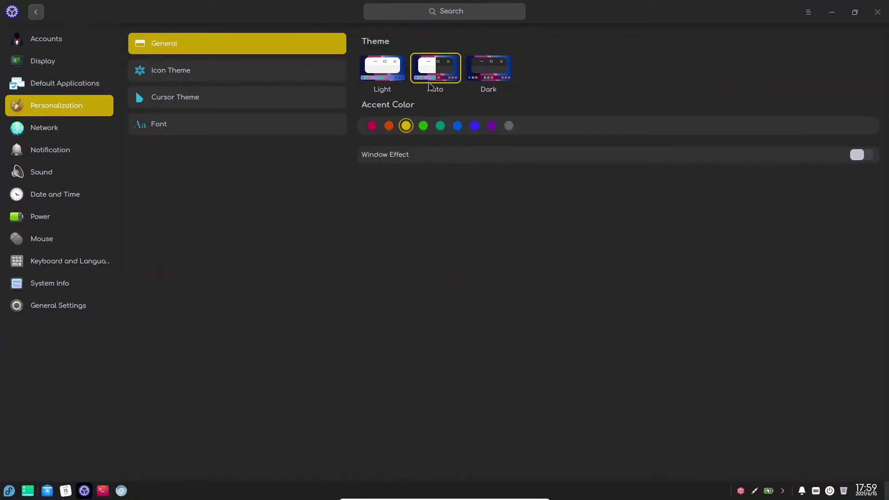
click(393, 78)
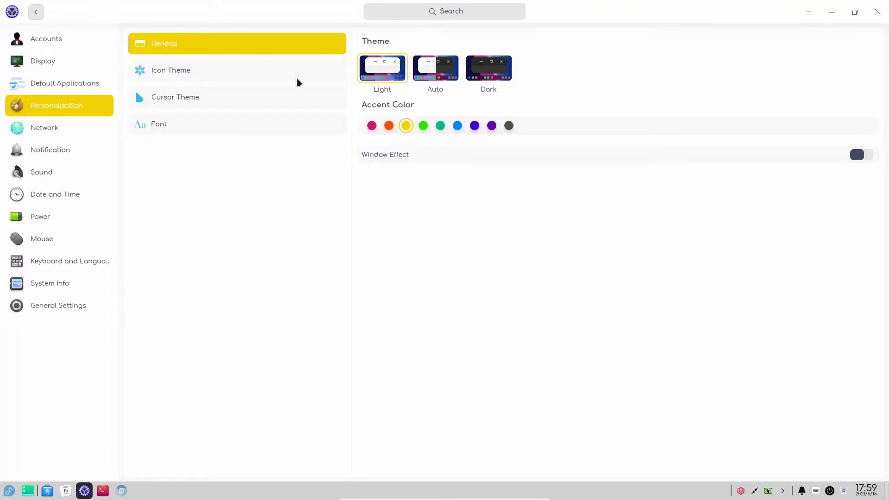
- Browse the icon and cursor theme lists, then show the Font page
click(266, 68)
scroll(593, 320, down, 3)
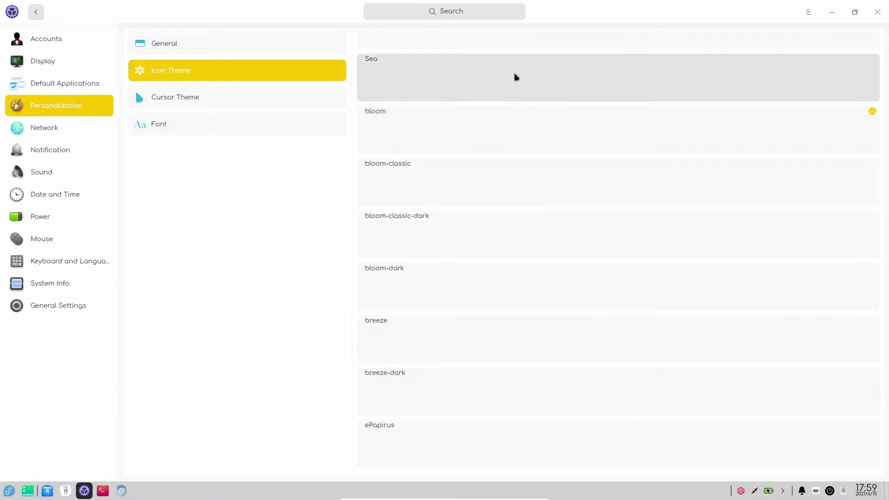
scroll(513, 73, up, 3)
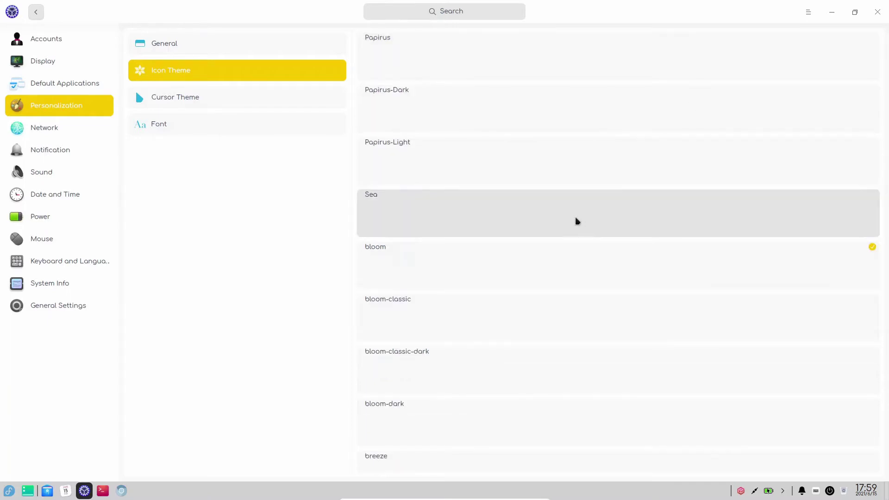
click(175, 97)
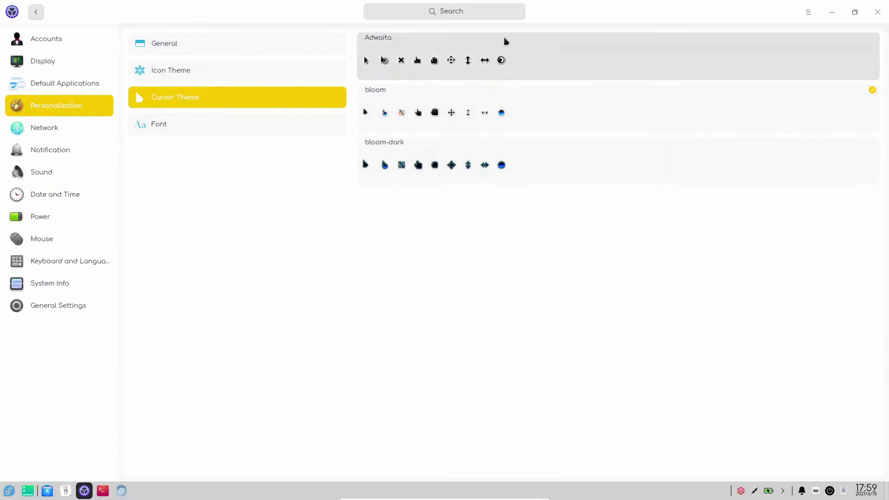
click(173, 125)
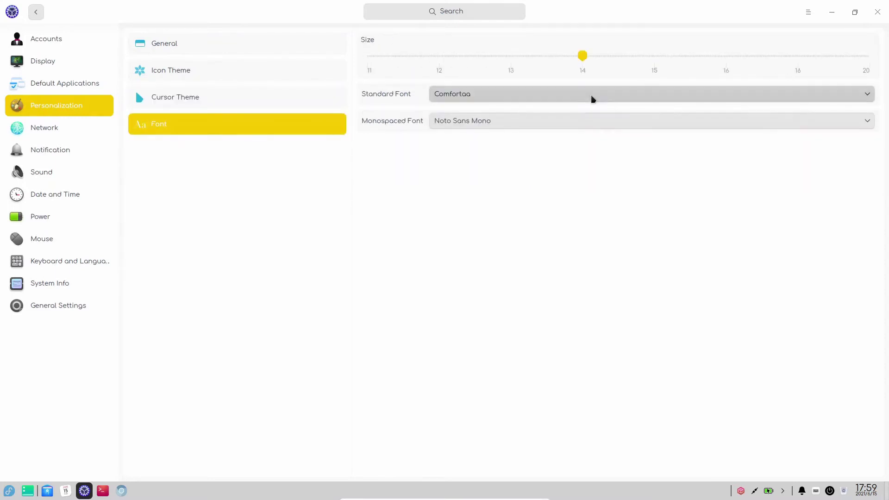
- Browse the standard and monospaced font lists without changing either
click(591, 99)
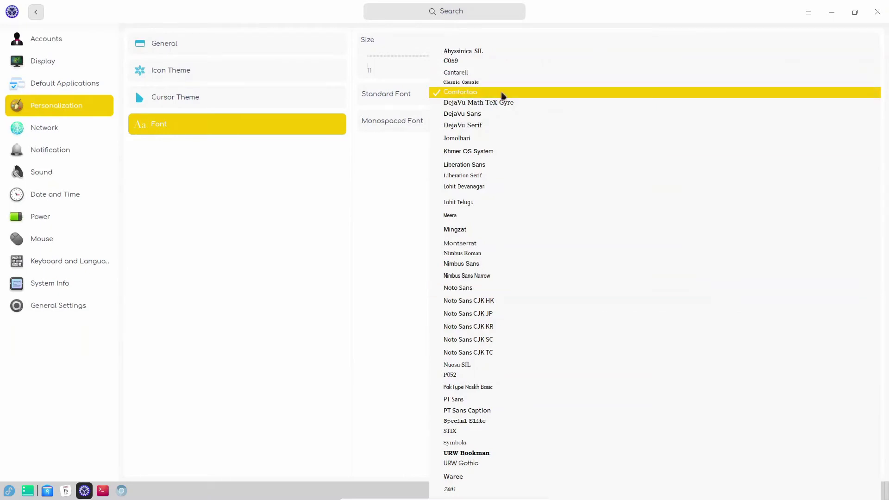
click(411, 218)
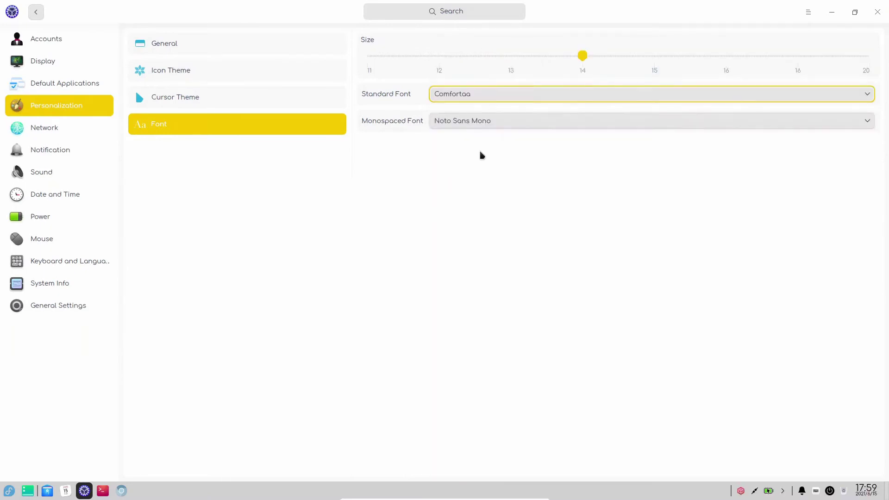
click(509, 124)
click(511, 256)
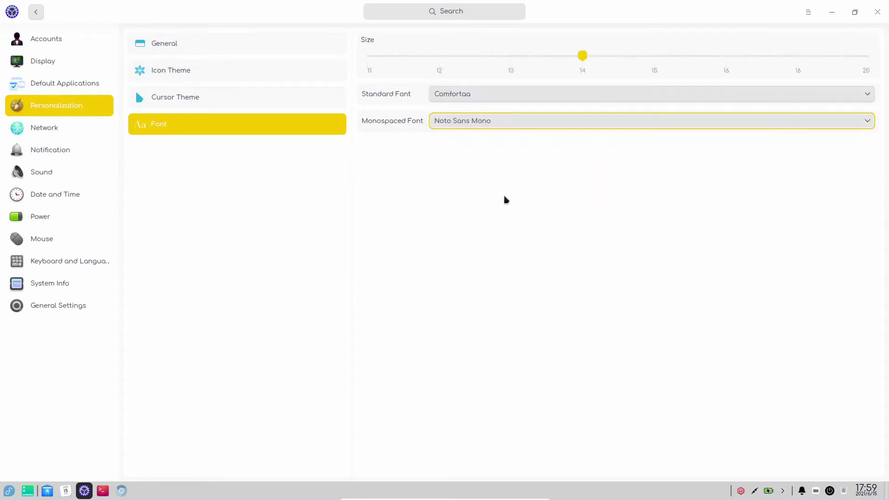
- Set the standard font to Mingzat and go to the Network page
click(495, 94)
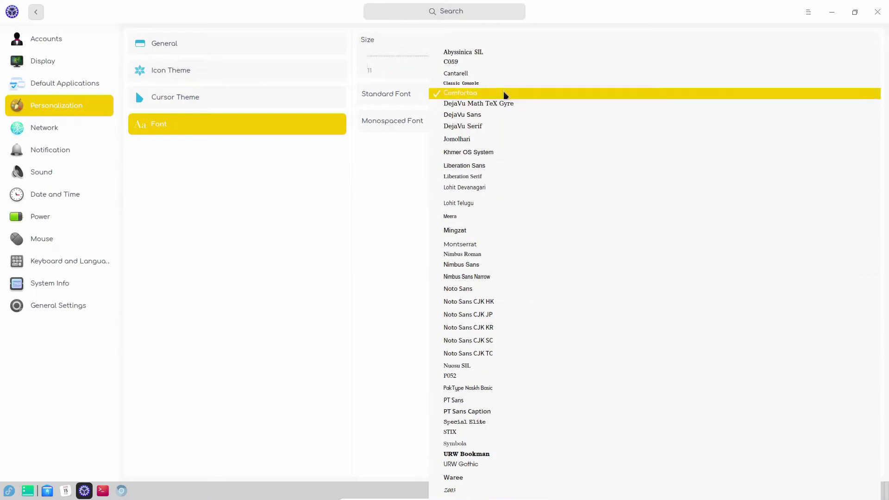
click(479, 234)
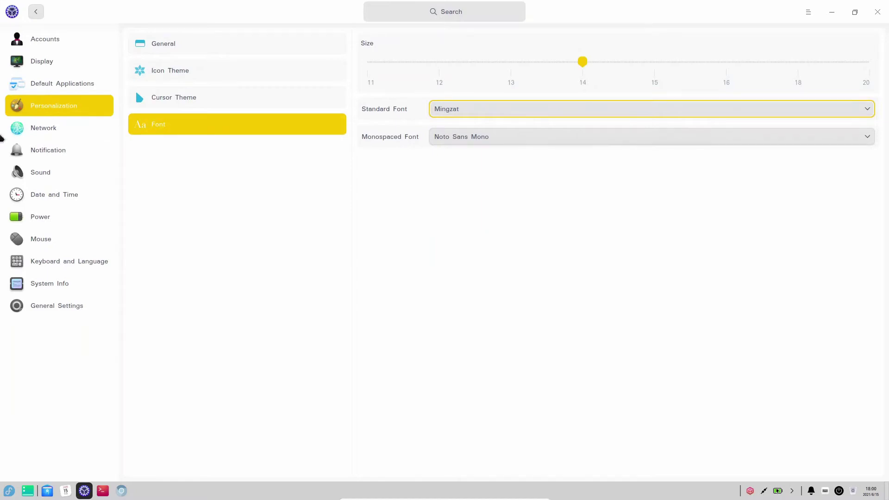
click(41, 132)
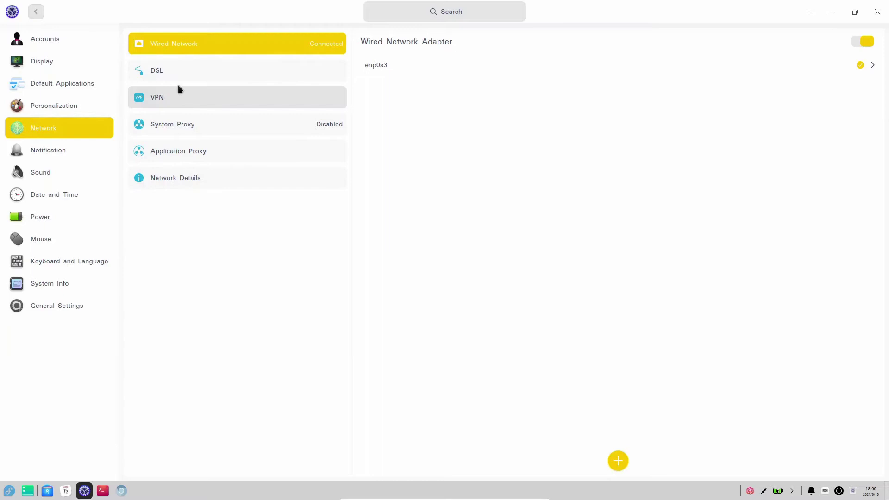
- View DSL, VPN, System Proxy, Application Proxy and Network Details, then the Notification page
click(192, 64)
click(241, 96)
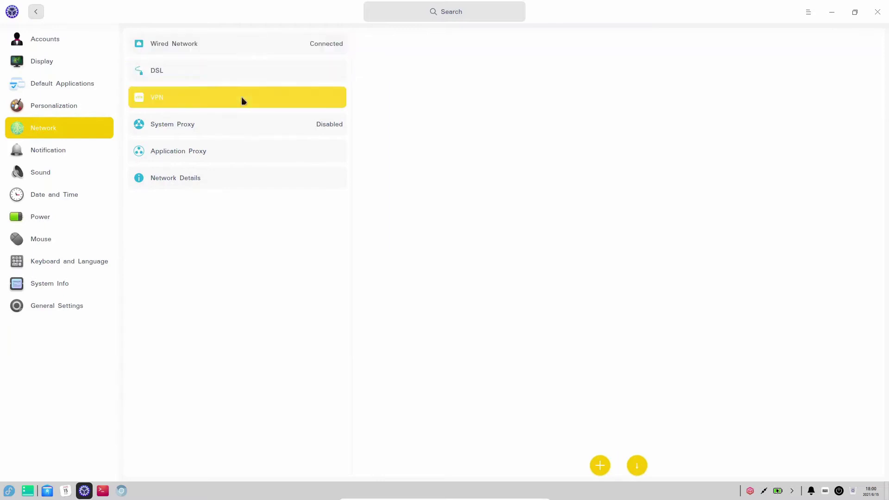
click(258, 128)
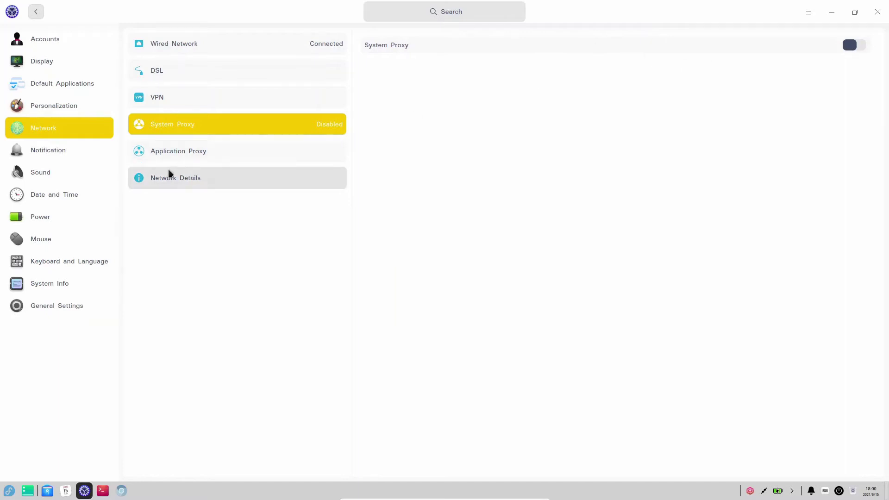
click(204, 152)
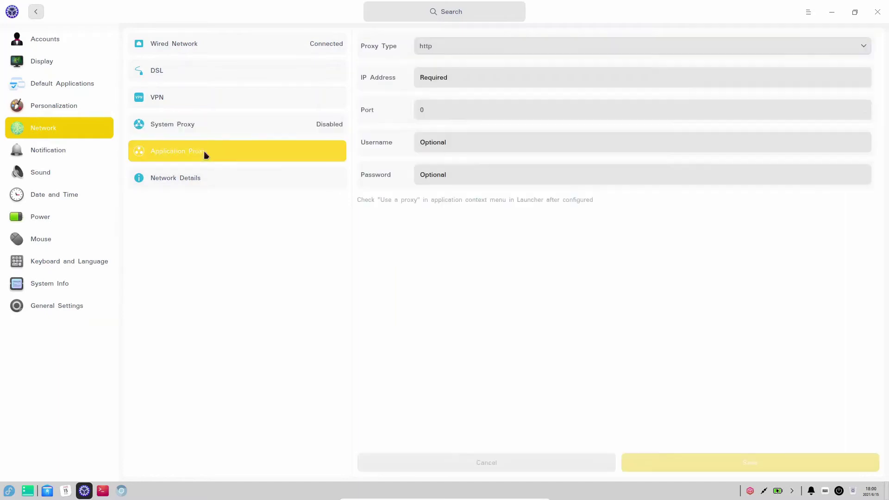
click(271, 179)
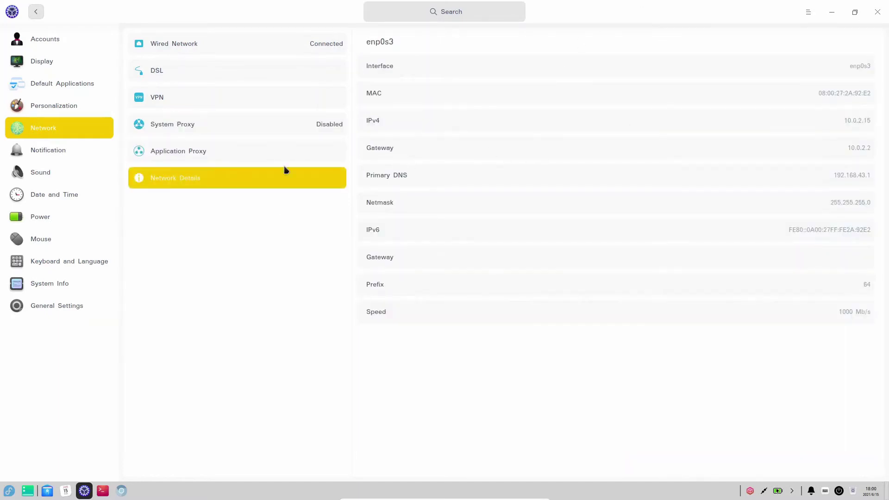
click(221, 130)
click(34, 156)
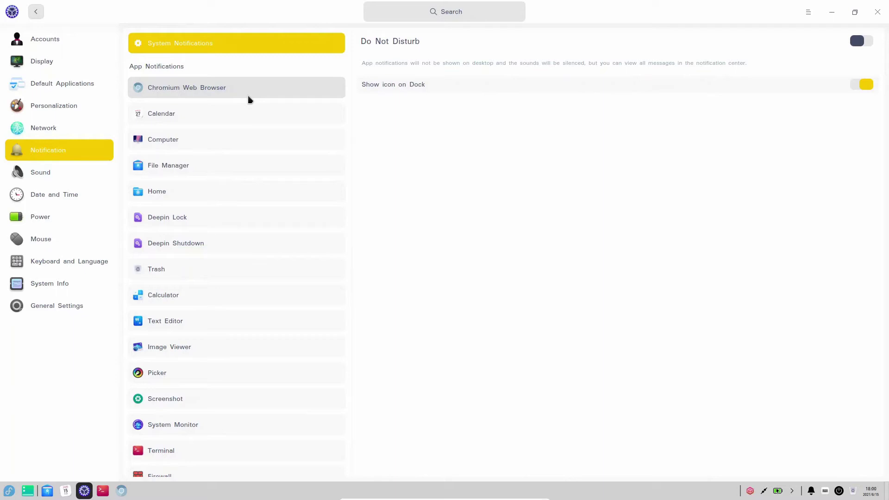
- Review Chromium Web Browser's notification options, then move to the Sound output page
click(198, 88)
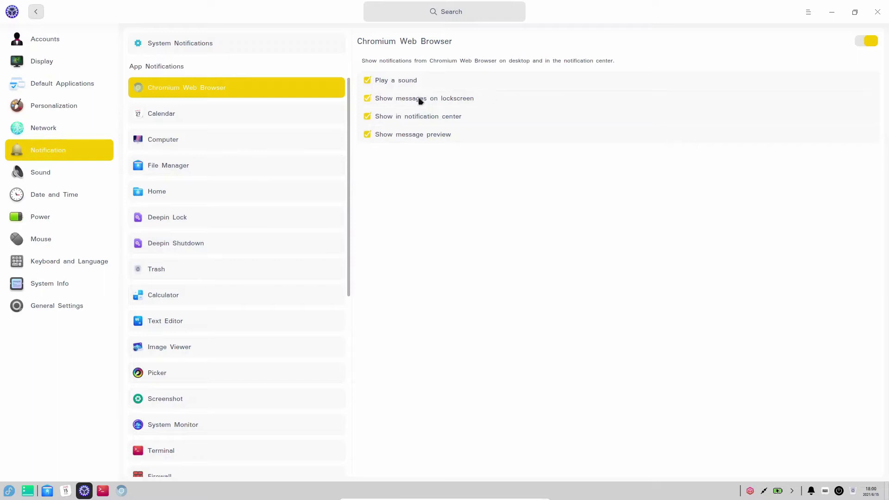
scroll(228, 234, down, 3)
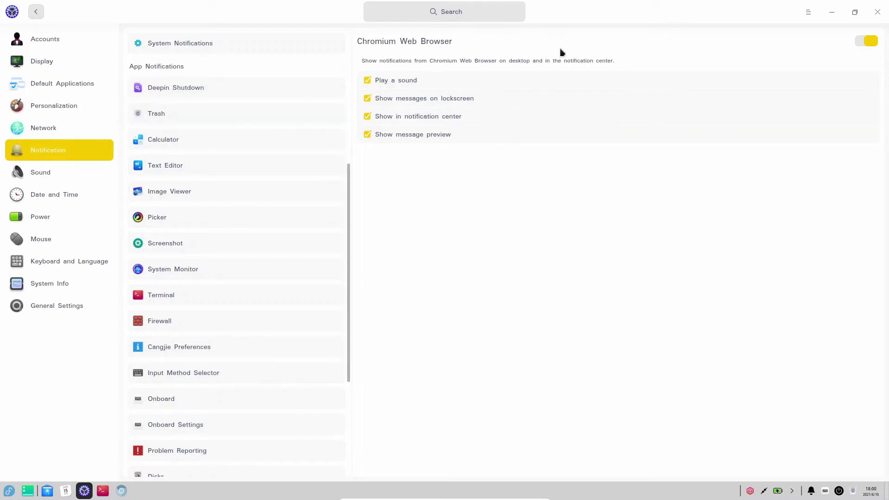
click(59, 168)
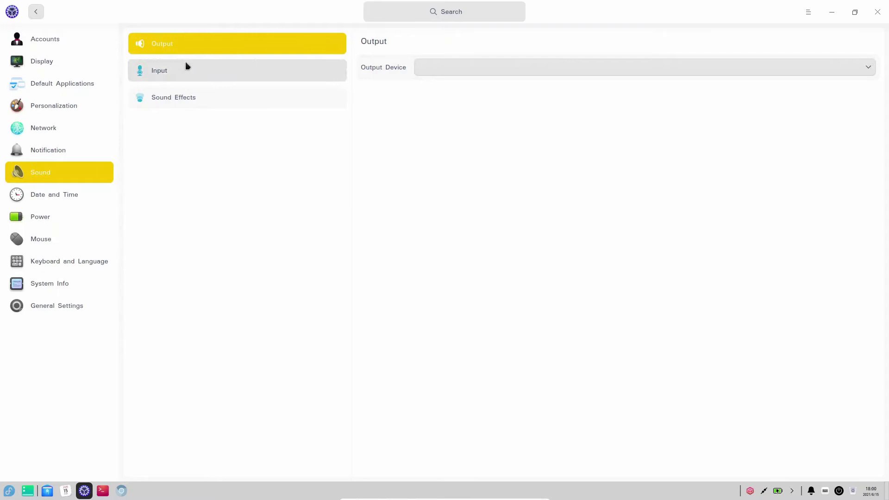
- Check the manual time settings and Kolkata timezone page, then open Power's General settings
click(80, 198)
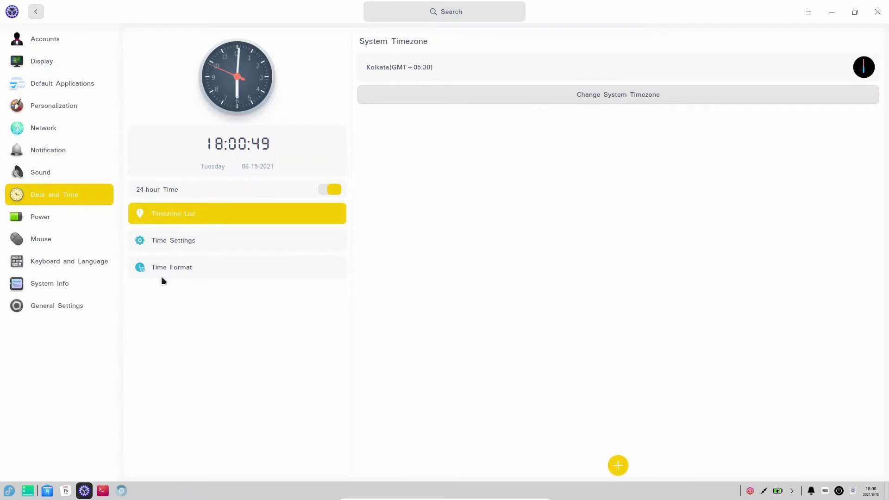
click(150, 249)
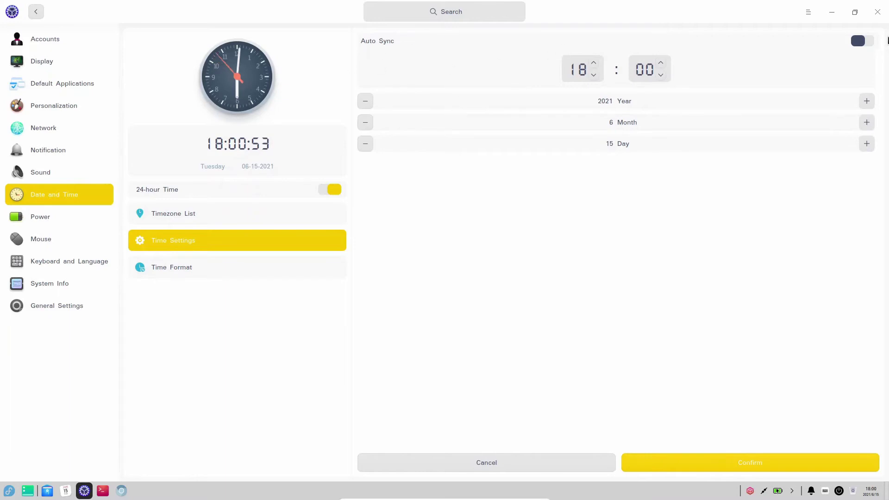
click(180, 216)
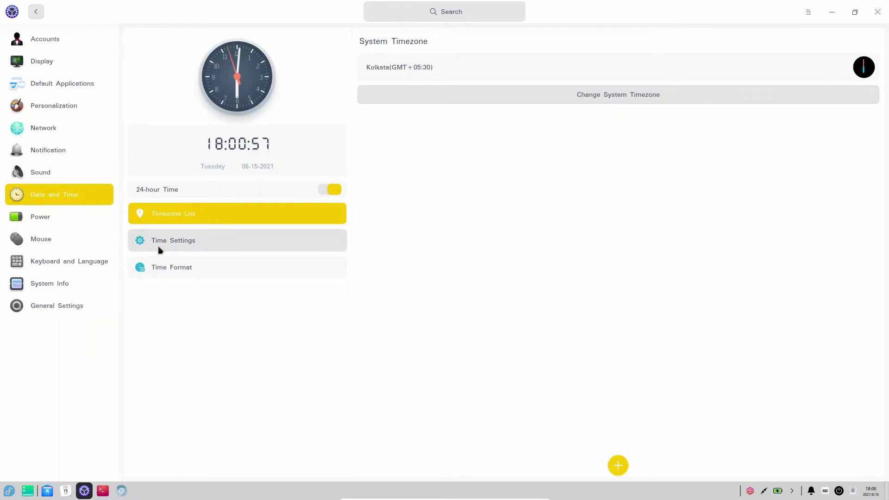
click(56, 227)
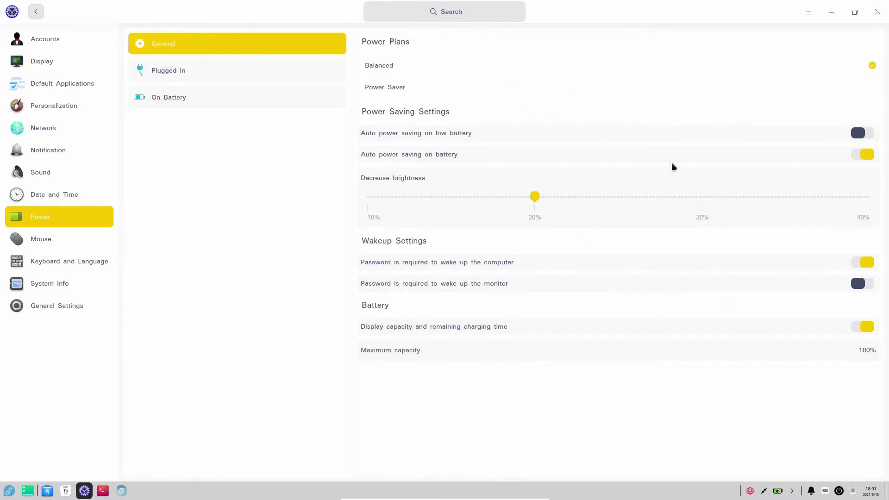
- Check the Plugged In and On Battery suspend and lock settings, then go to the Mouse General page
click(256, 75)
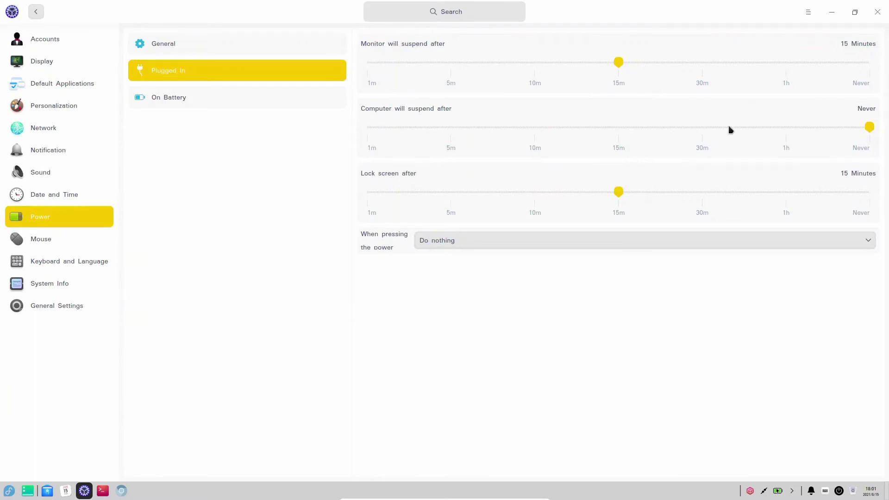
click(187, 95)
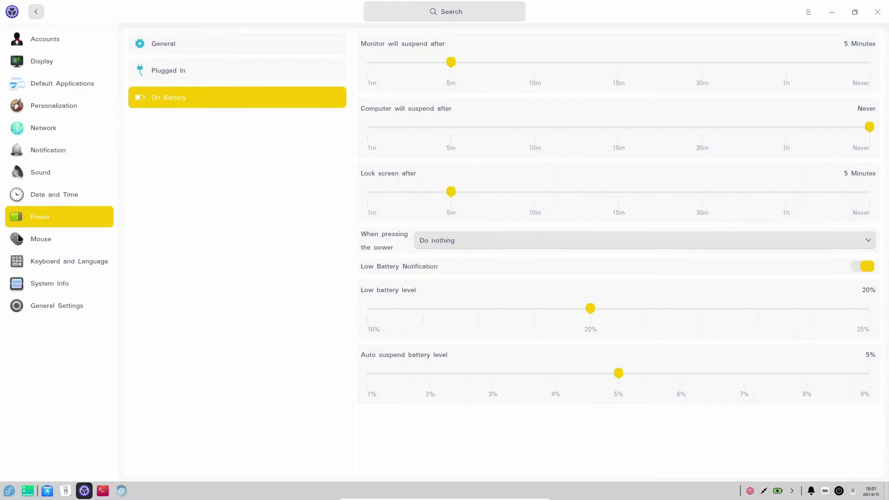
click(68, 246)
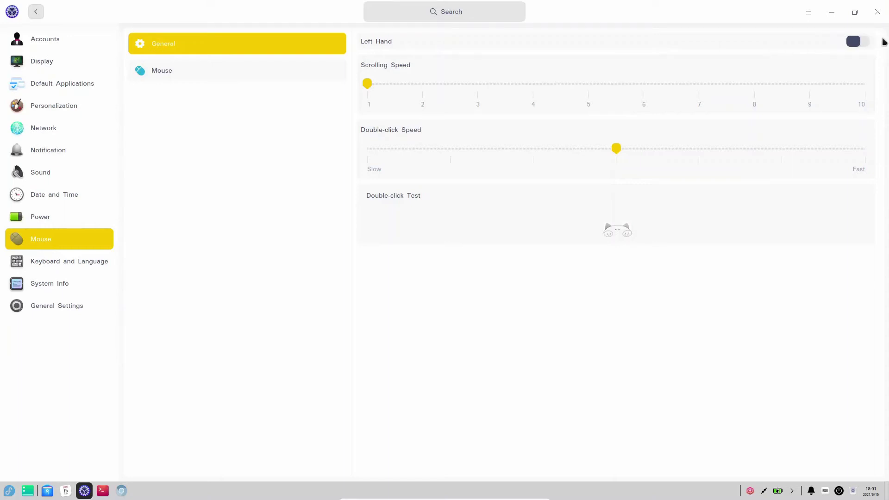
- Browse the Mouse pointer options, then the Keyboard Layout, System Language and Shortcuts pages
click(188, 71)
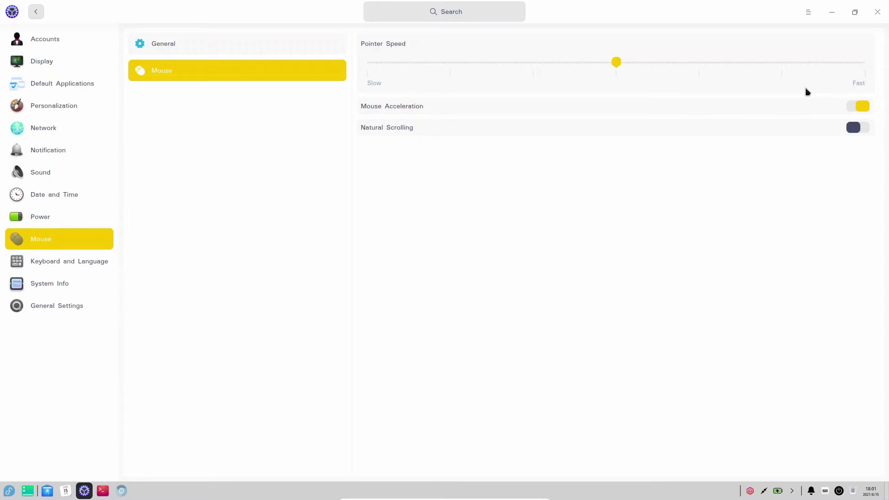
click(70, 260)
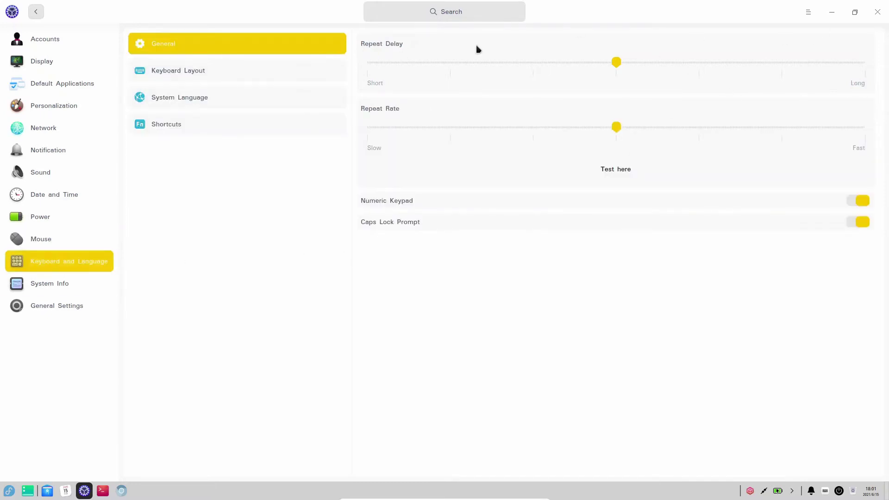
click(249, 60)
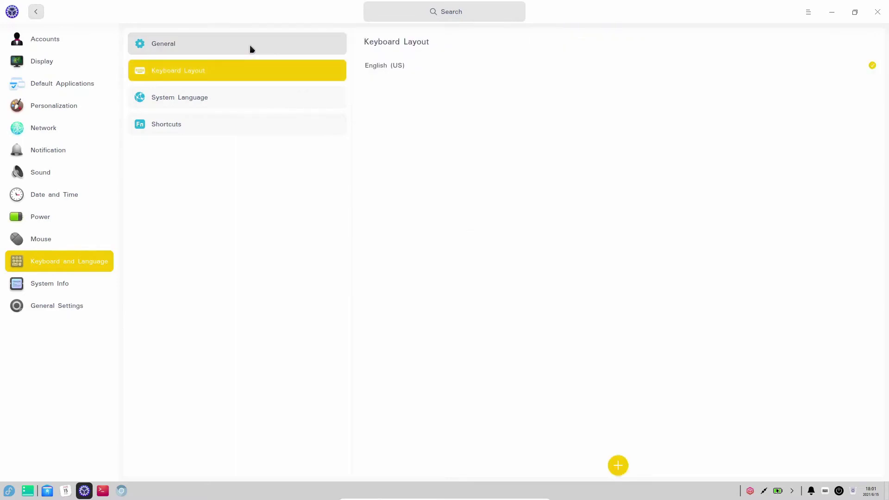
click(250, 48)
click(226, 100)
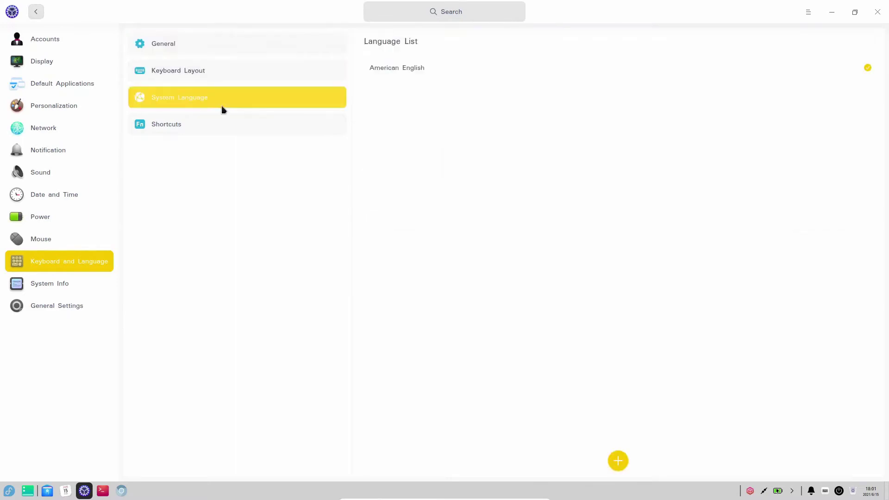
click(272, 124)
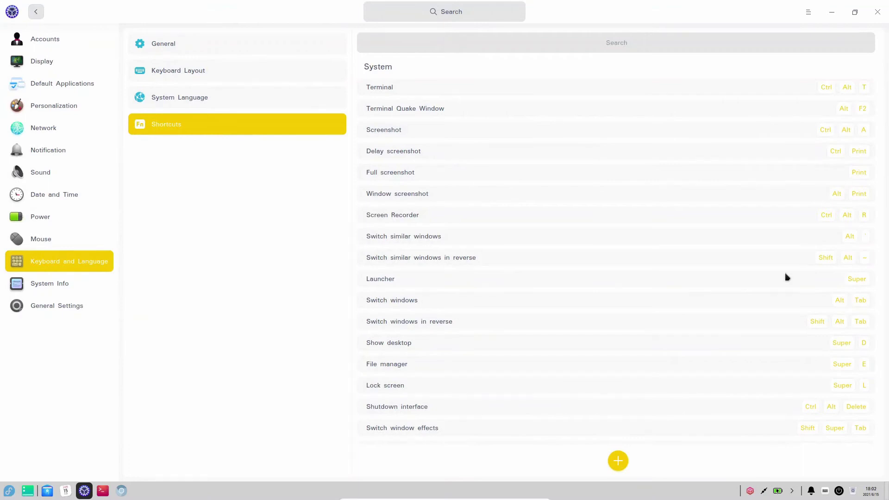
- Open and close the launcher with Super, then show System Info with the Fedora 35 edition details
key(super)
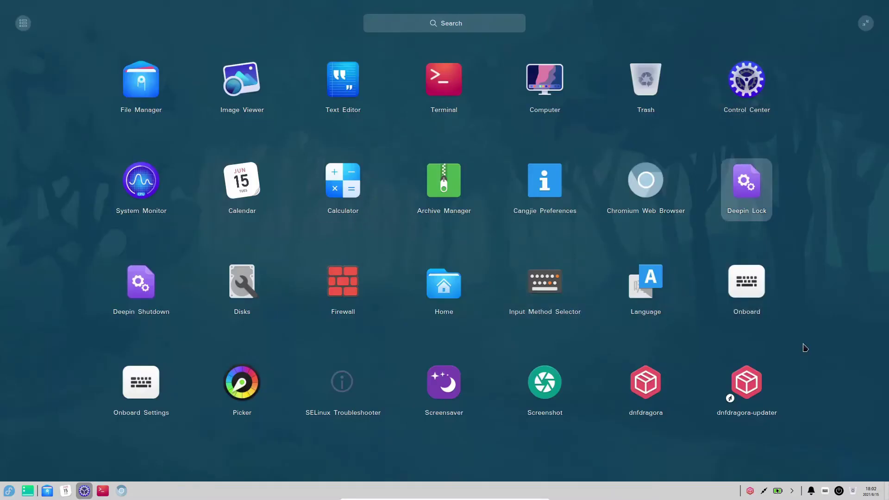
key(super)
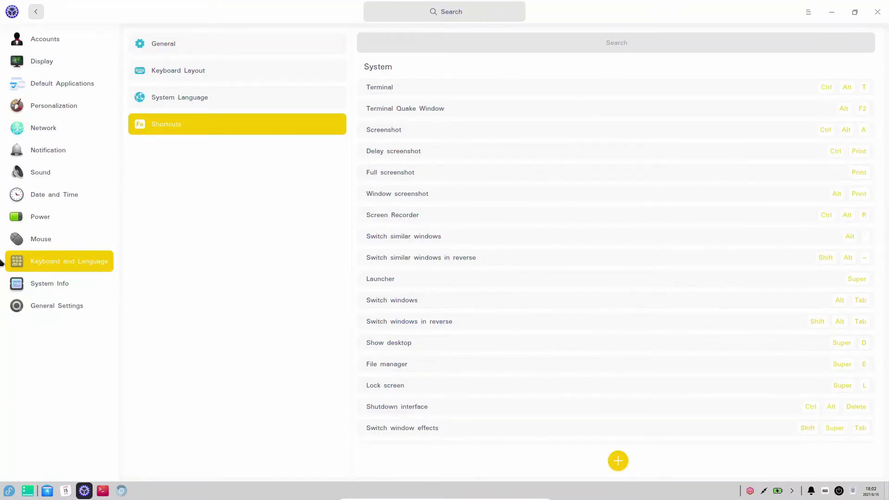
click(17, 283)
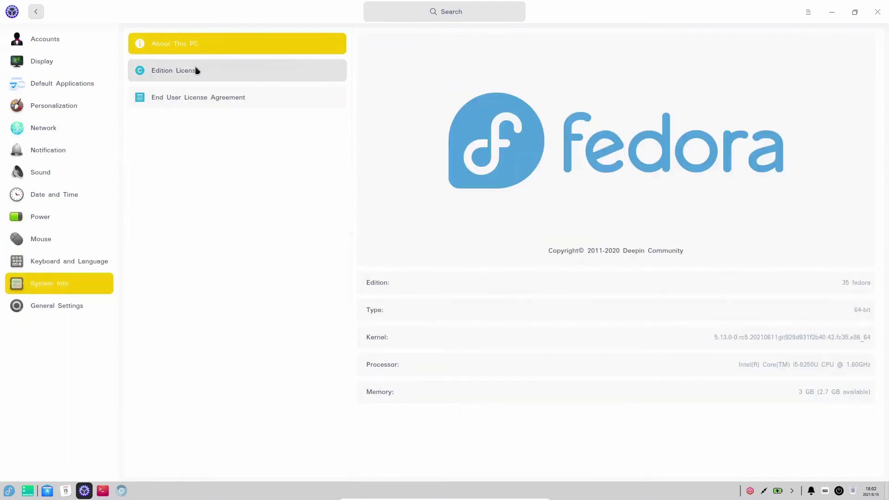
- Read the End User License Agreement, then scroll through the Edition License GPL text
click(194, 95)
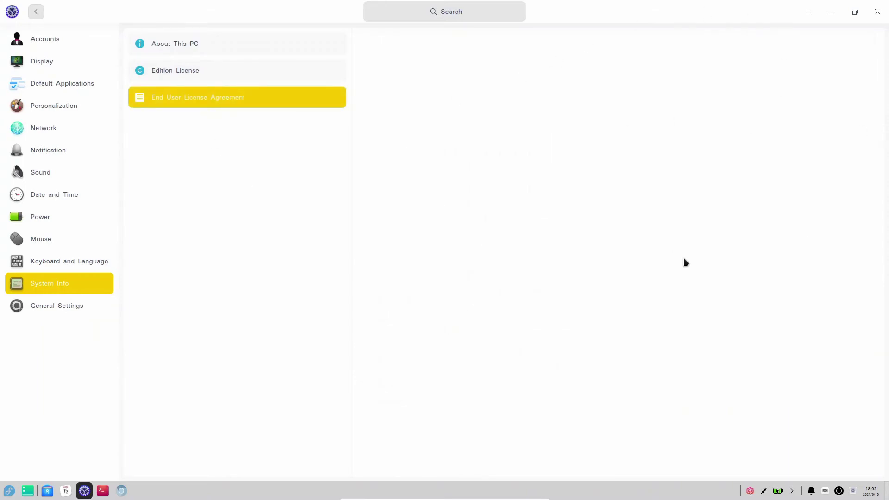
click(200, 68)
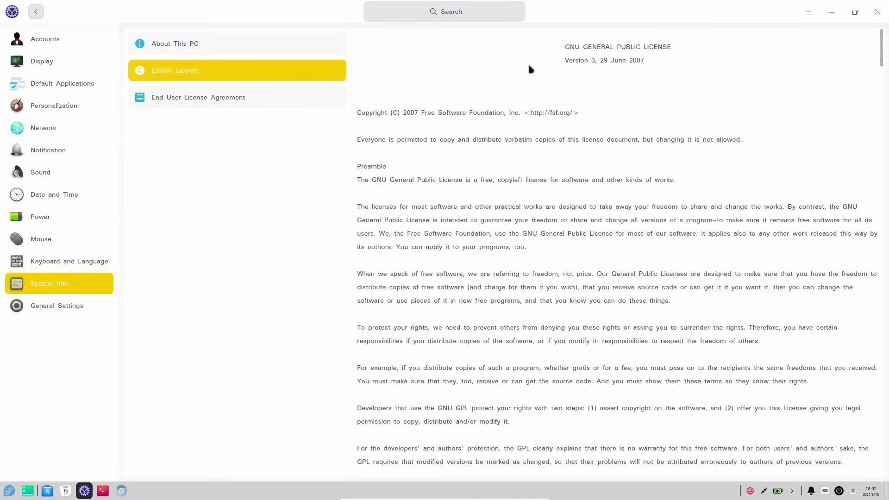
scroll(875, 91, down, 4)
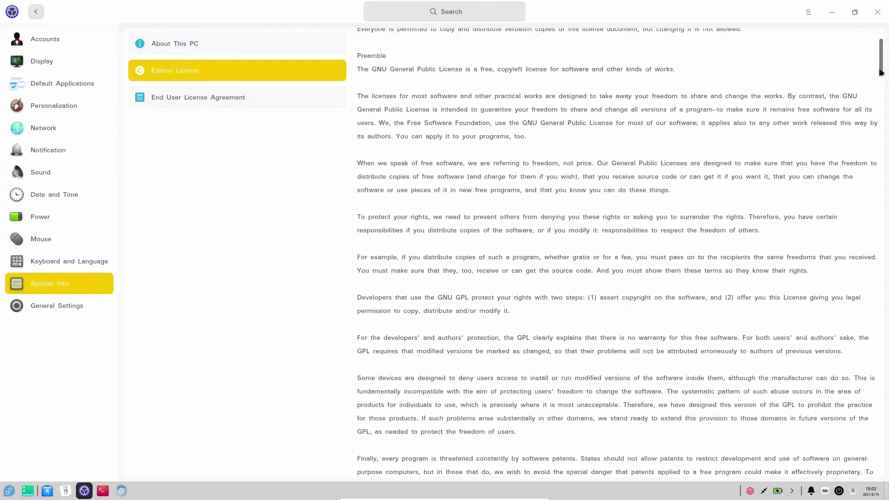
scroll(875, 91, down, 20)
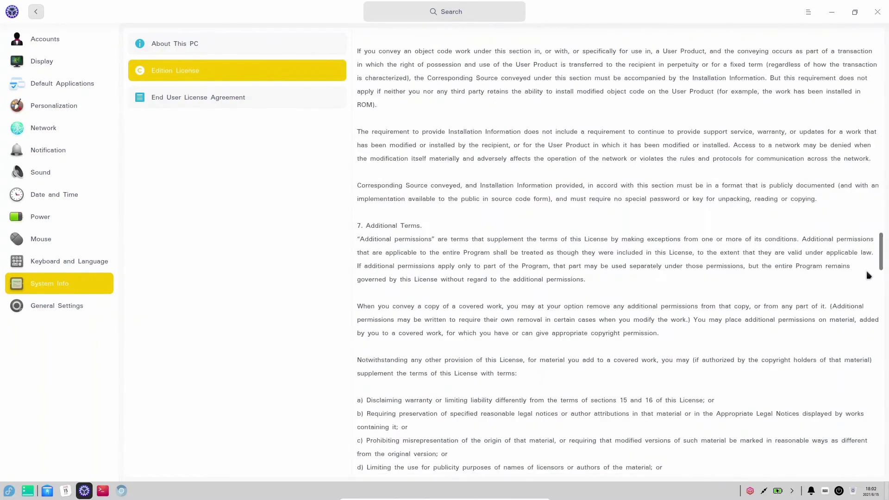
drag(869, 277, 881, 442)
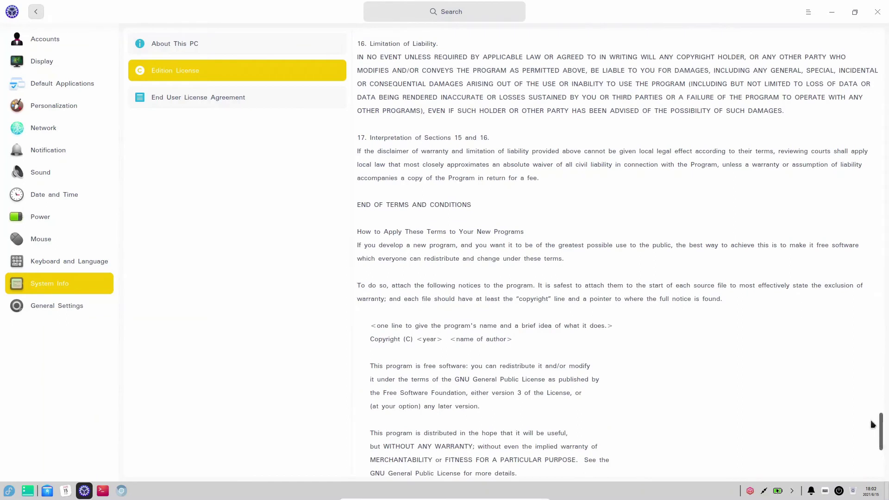
- Return to About This PC, check General Settings, and close Control Center
click(160, 45)
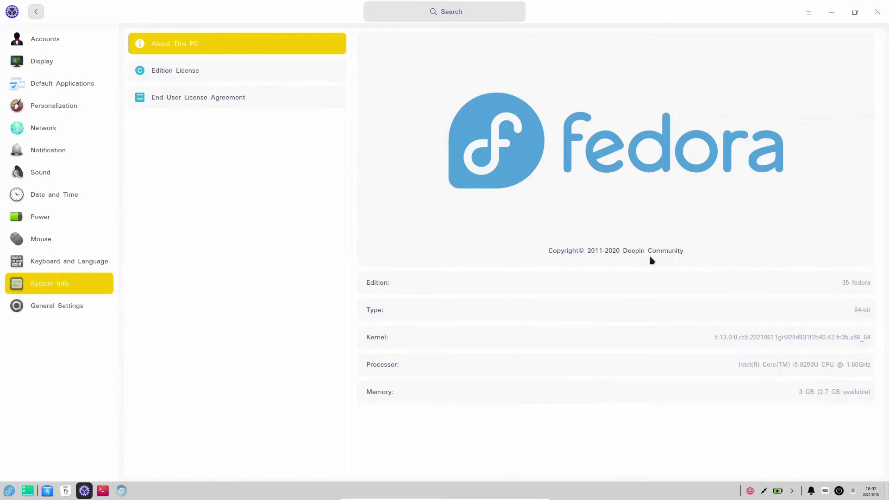
click(33, 308)
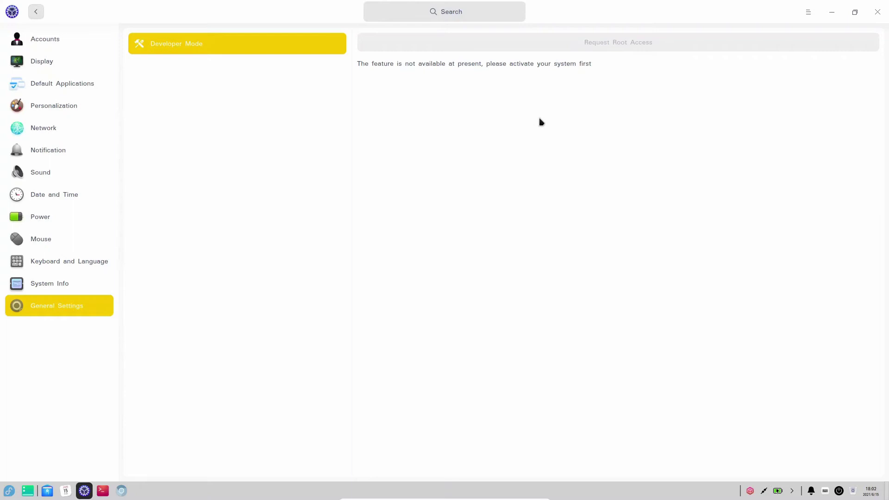
click(878, 12)
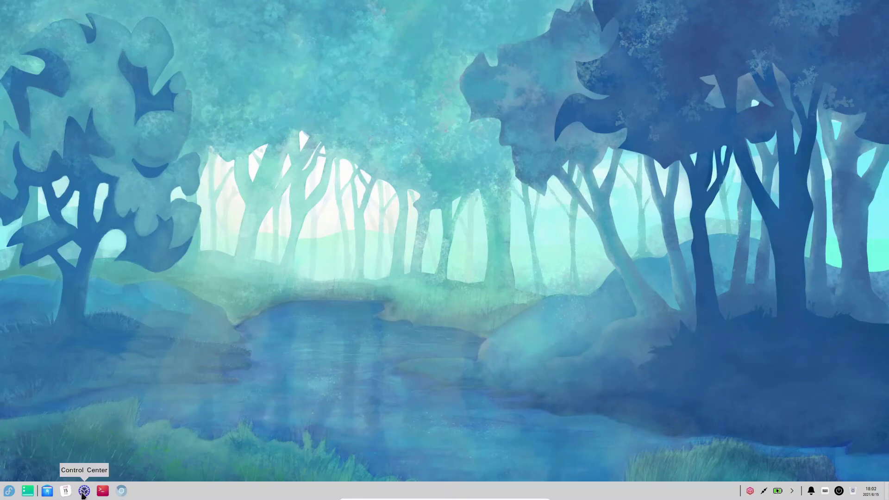
click(48, 492)
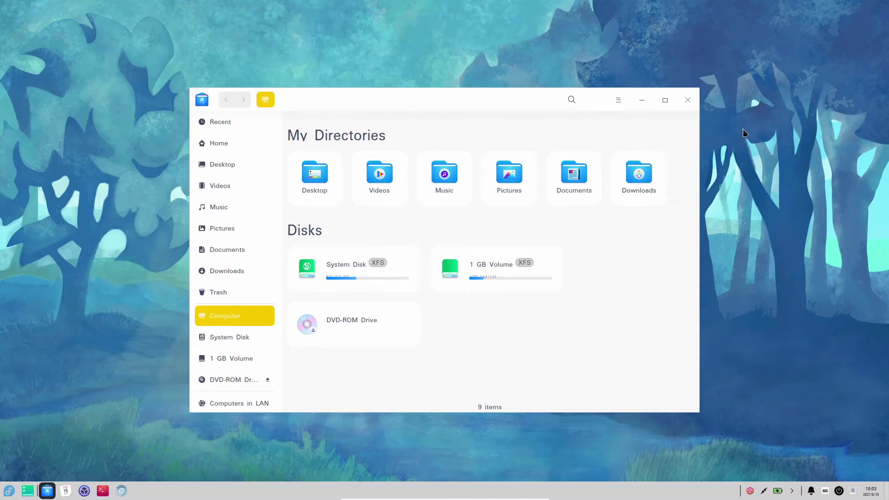
click(618, 100)
mouse_move(681, 192)
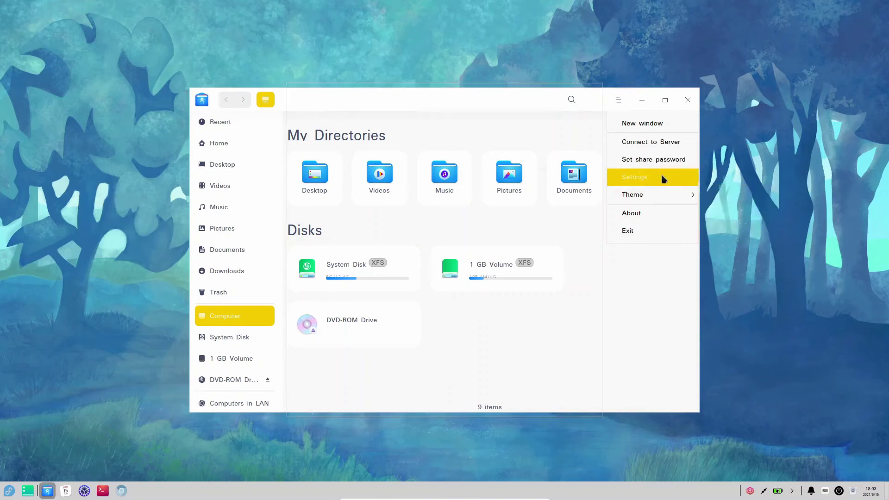
click(664, 179)
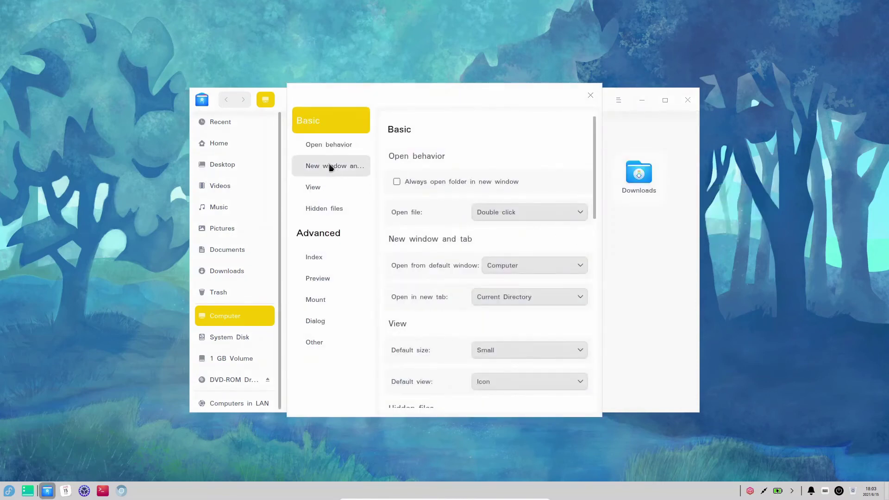
click(590, 95)
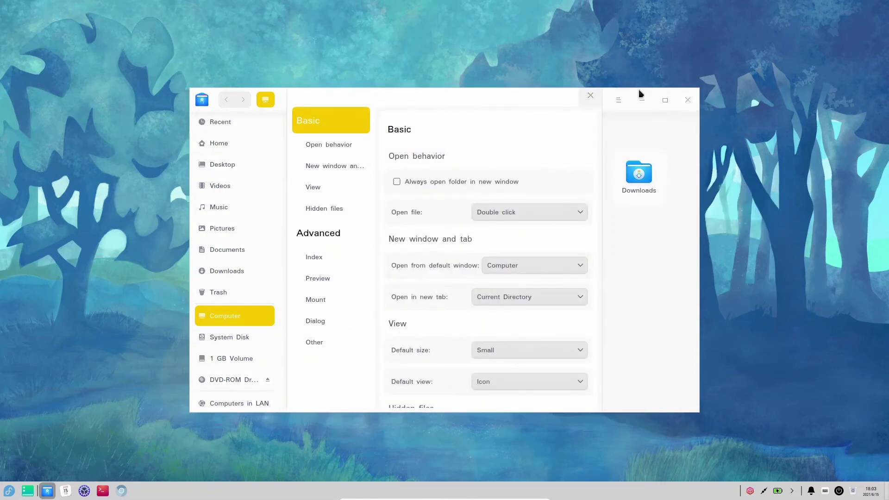
click(688, 100)
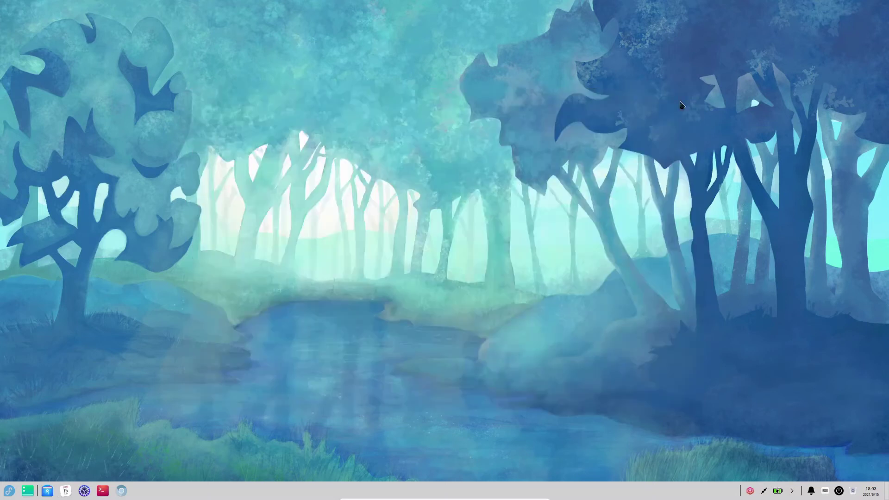
- Switch the launcher to compact mode, browse its app list, and start System Monitor
click(9, 490)
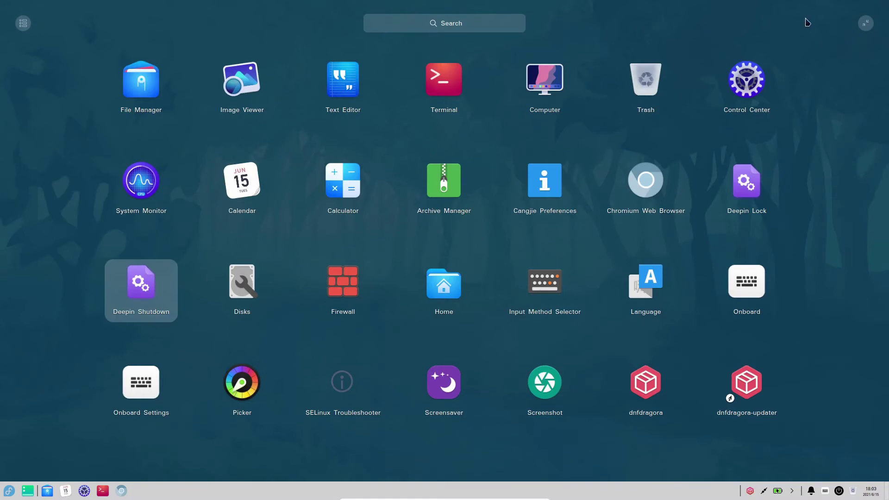
click(865, 25)
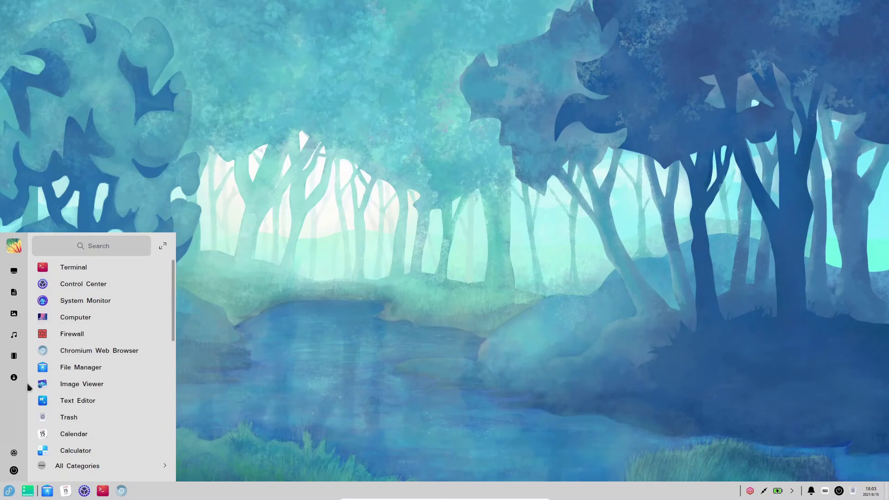
scroll(89, 314, down, 3)
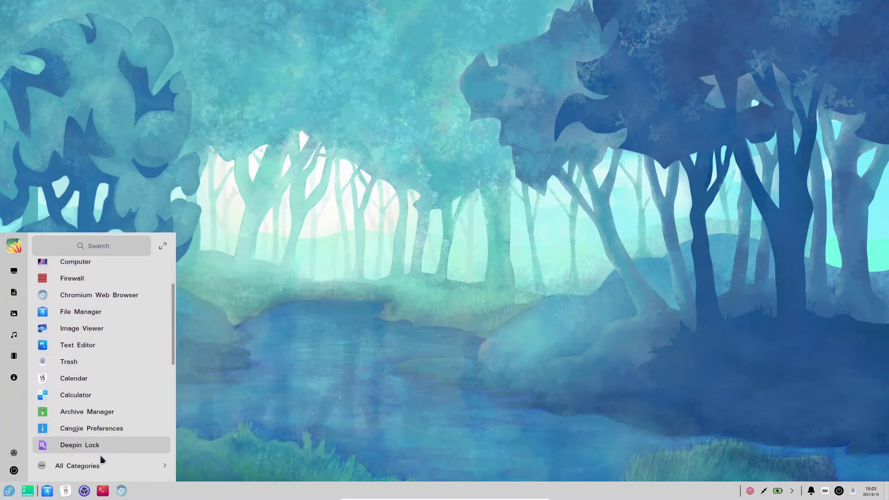
scroll(90, 348, up, 3)
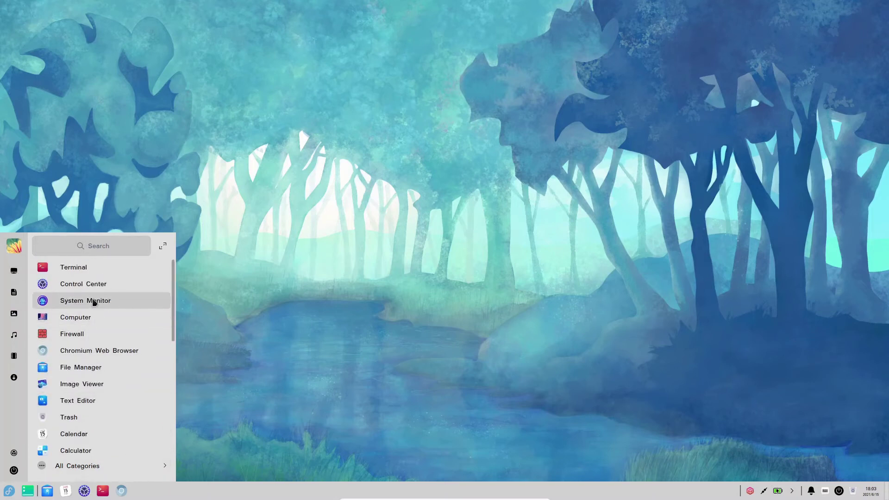
click(770, 137)
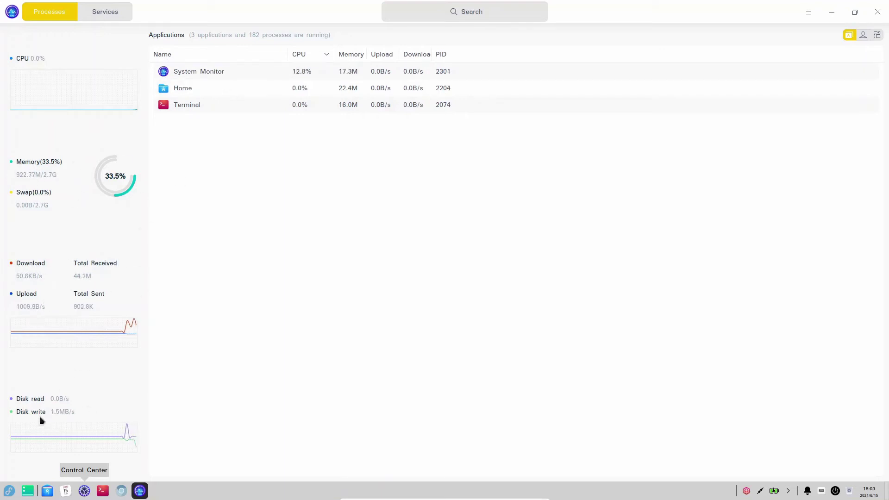
click(97, 14)
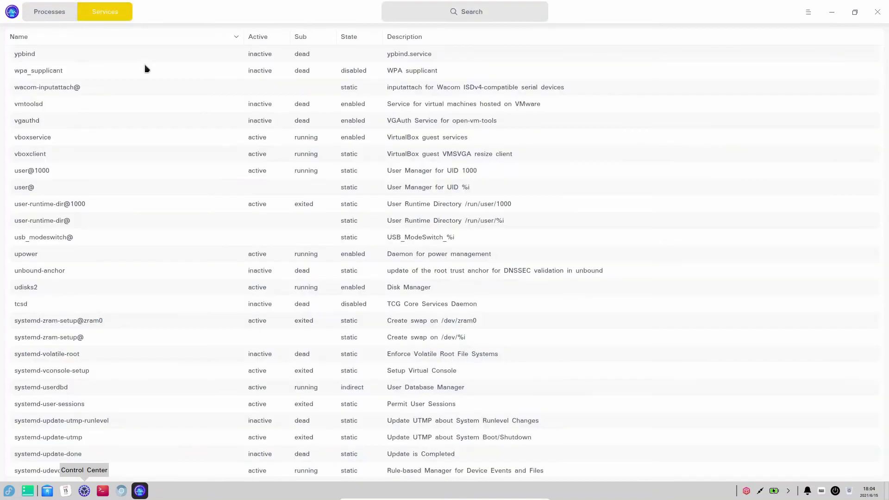
right_click(38, 74)
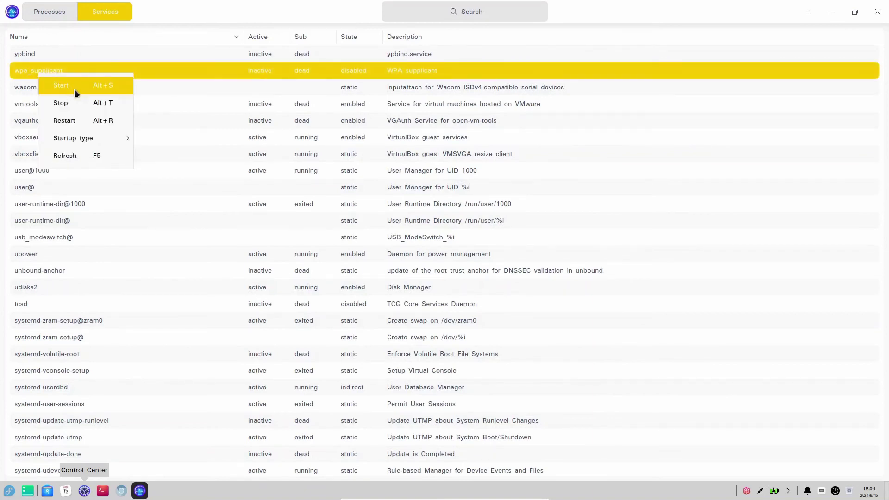
mouse_move(79, 134)
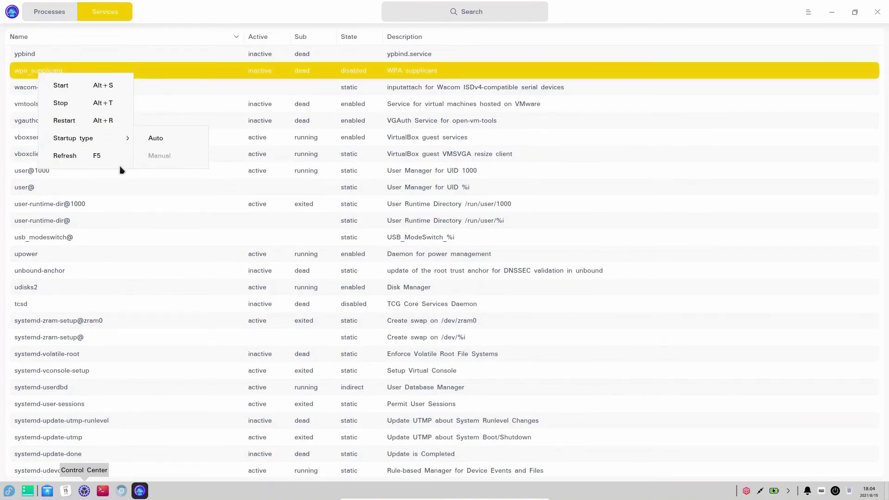
click(236, 273)
click(46, 17)
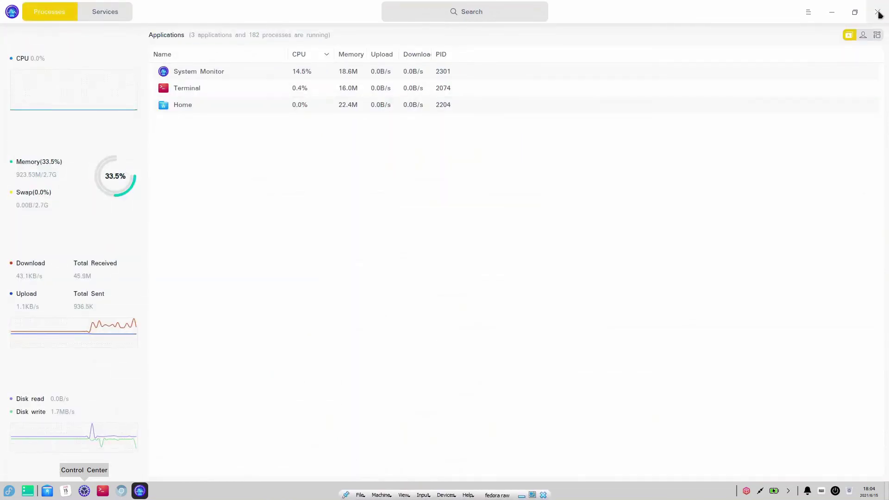
click(862, 38)
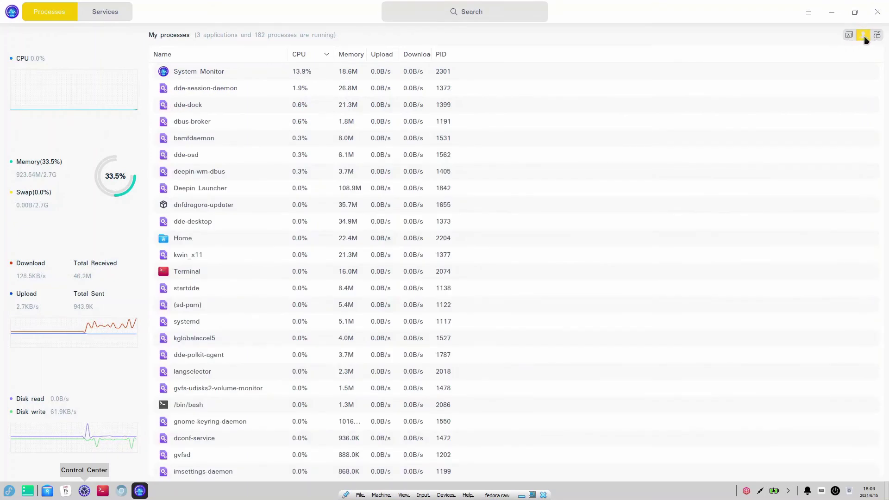
click(878, 37)
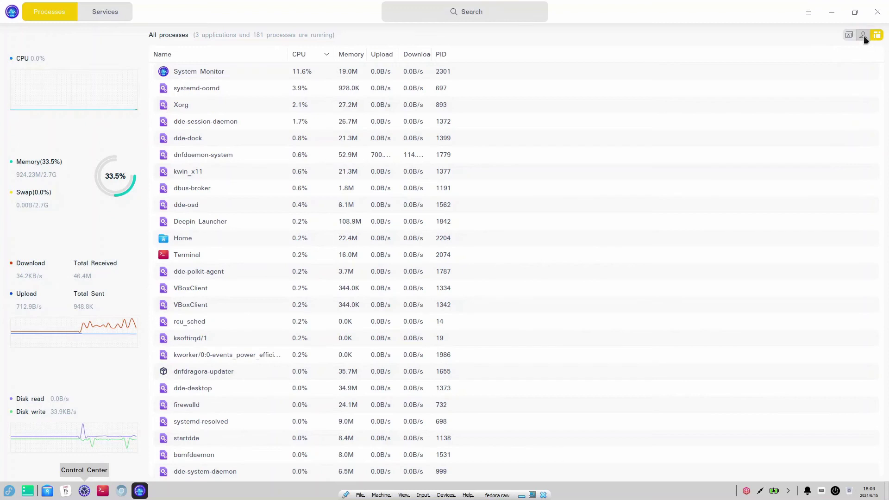
click(849, 36)
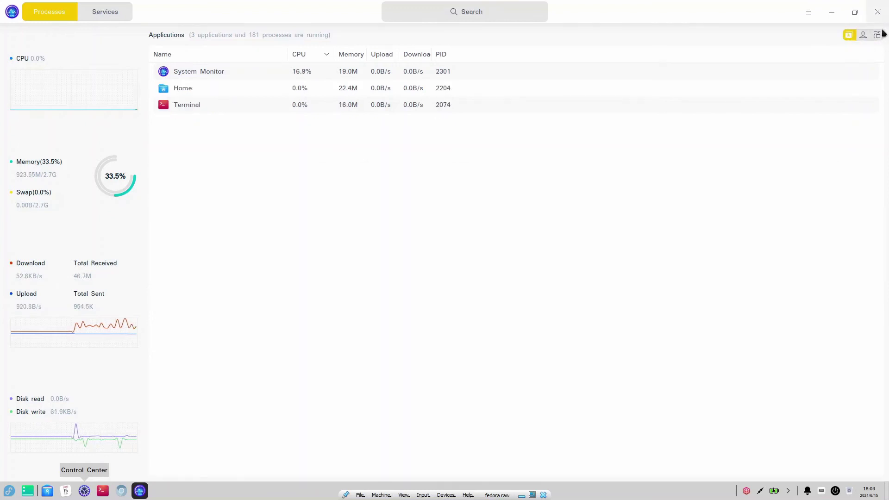
click(877, 12)
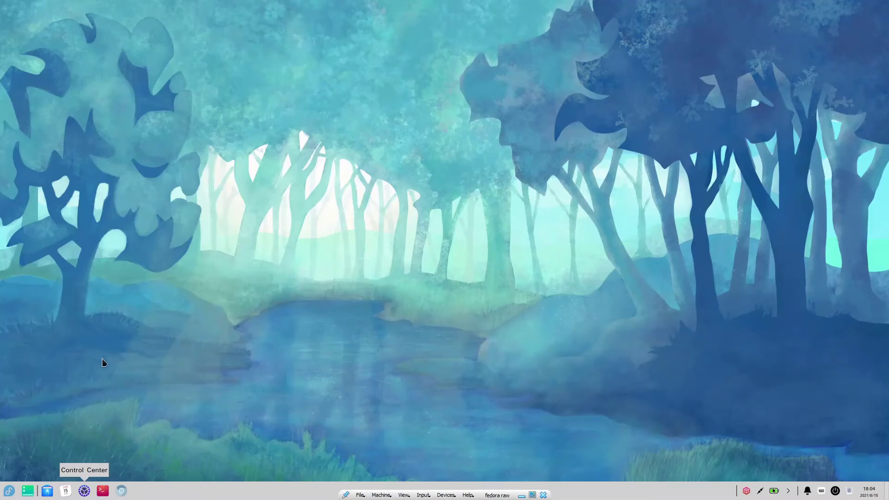
- Dismiss the launcher menu and close the Image Viewer window
click(10, 491)
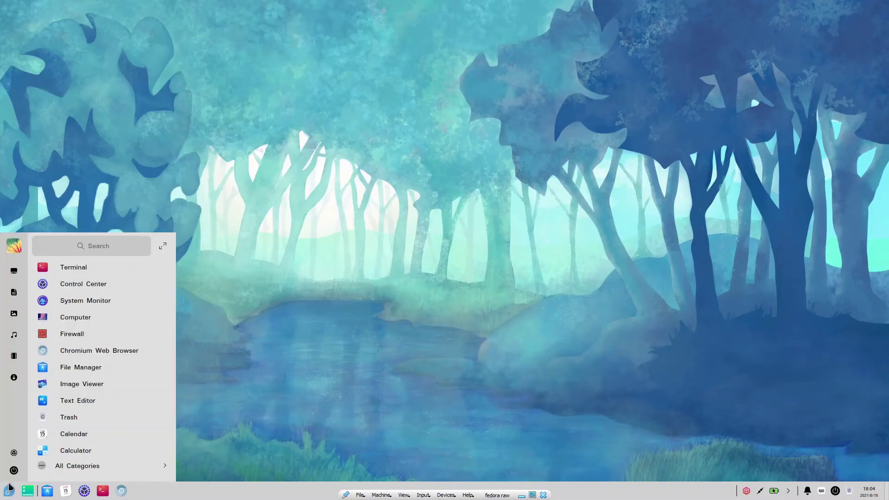
click(105, 386)
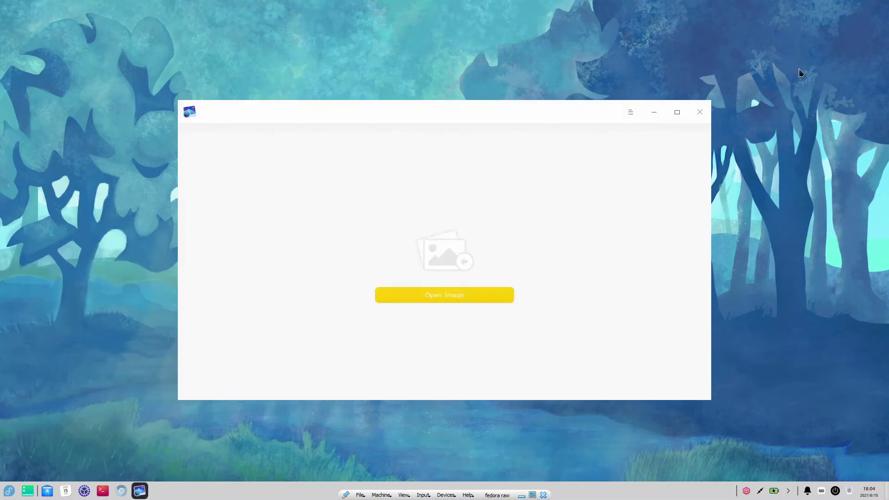
click(699, 113)
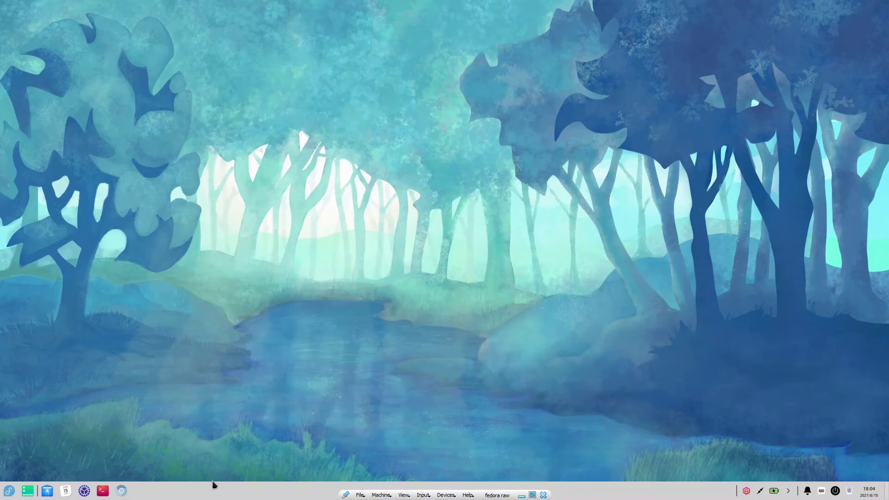
- Switch the dock to Fashion Mode, then back to Efficient Mode
right_click(206, 499)
mouse_move(249, 430)
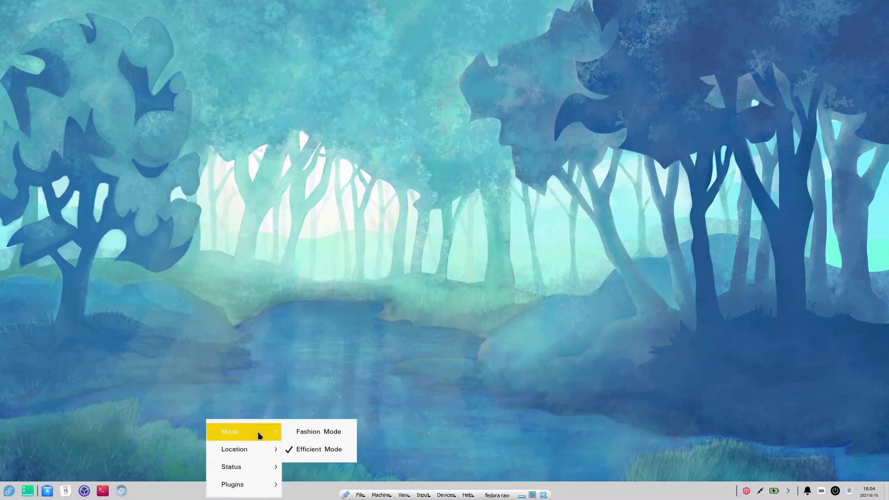
click(312, 433)
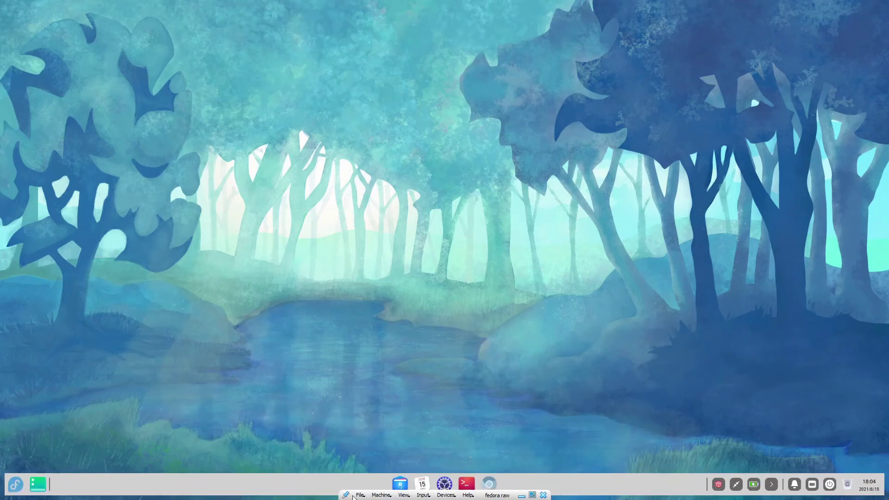
right_click(630, 485)
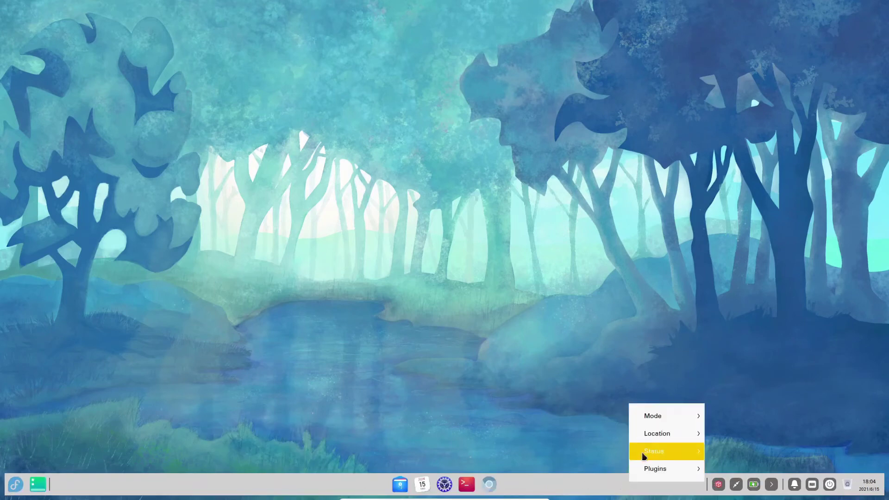
mouse_move(654, 425)
click(734, 432)
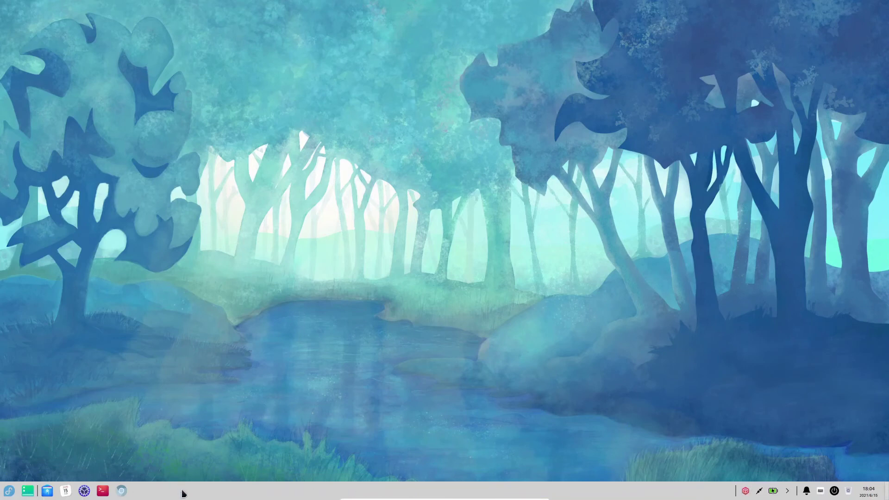
- Set the mountain sunset image as wallpaper for the desktop only, via Wallpaper and Screensaver
right_click(304, 169)
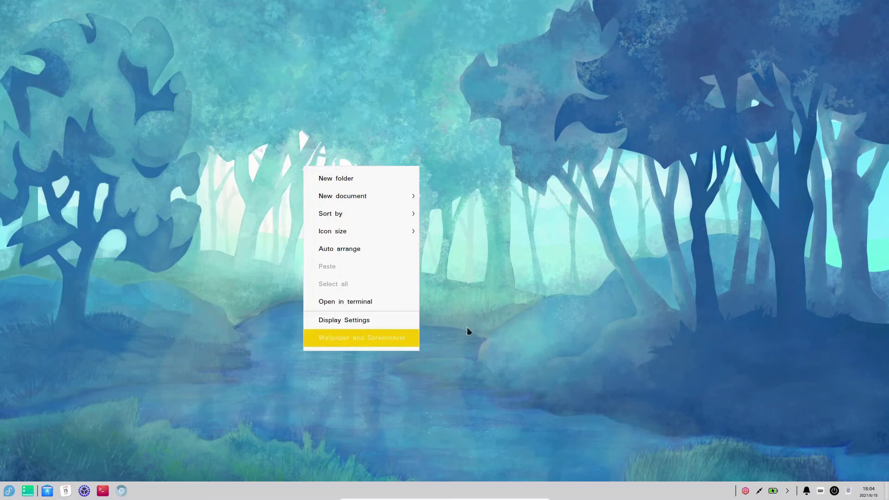
click(380, 341)
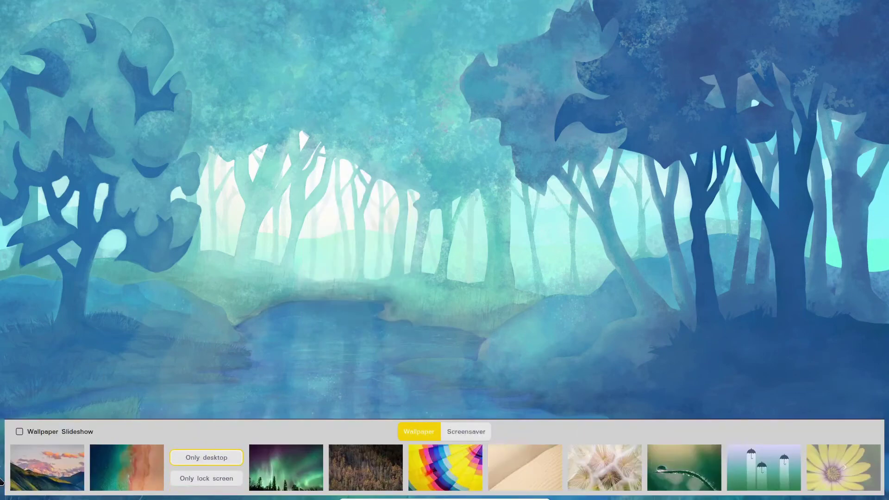
click(46, 476)
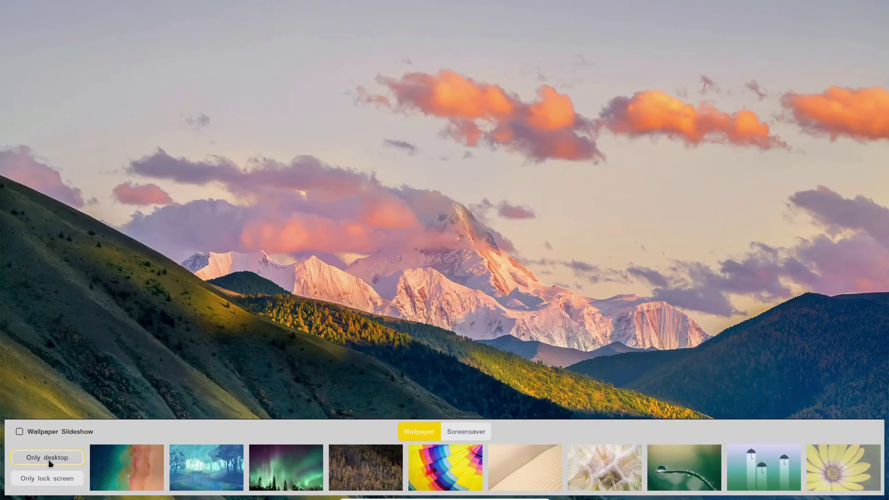
click(48, 459)
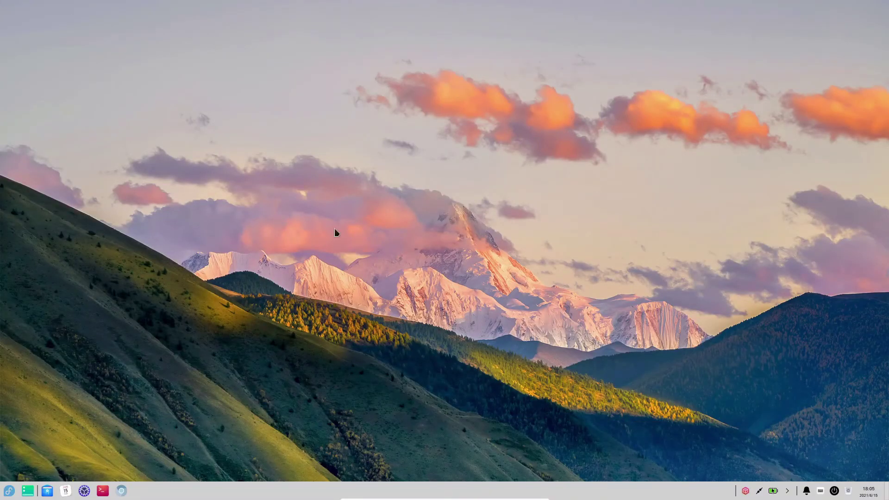
- Open and close the launcher, then open and close File Manager on Documents
click(10, 491)
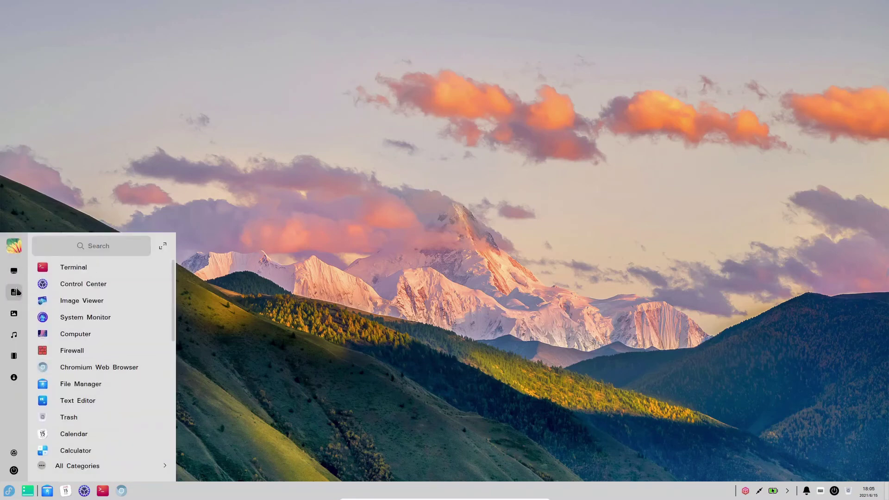
key(Escape)
click(8, 492)
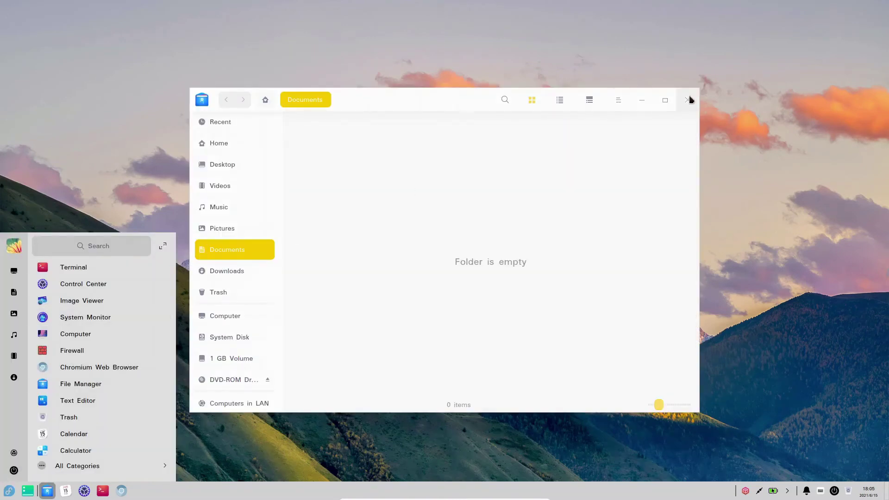
click(688, 100)
- Scroll through the launcher's compact app list and launch Calculator
click(9, 490)
scroll(94, 437, down, 3)
scroll(101, 427, down, 3)
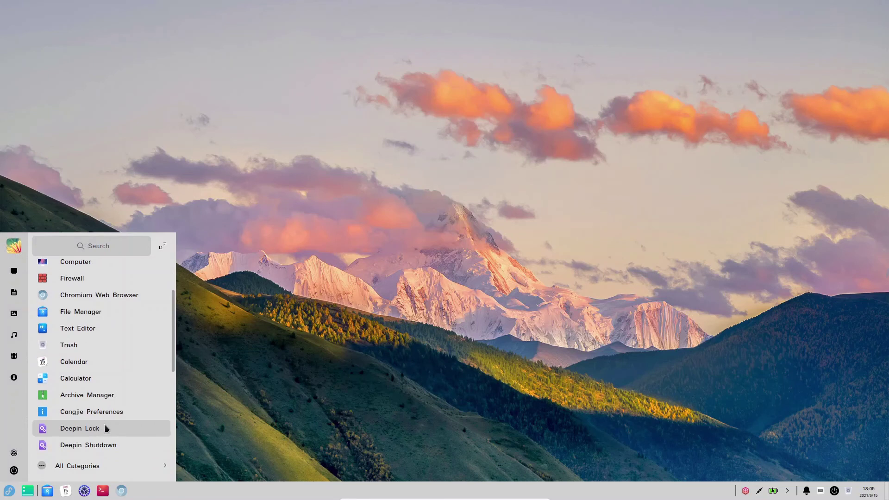
scroll(102, 442, down, 3)
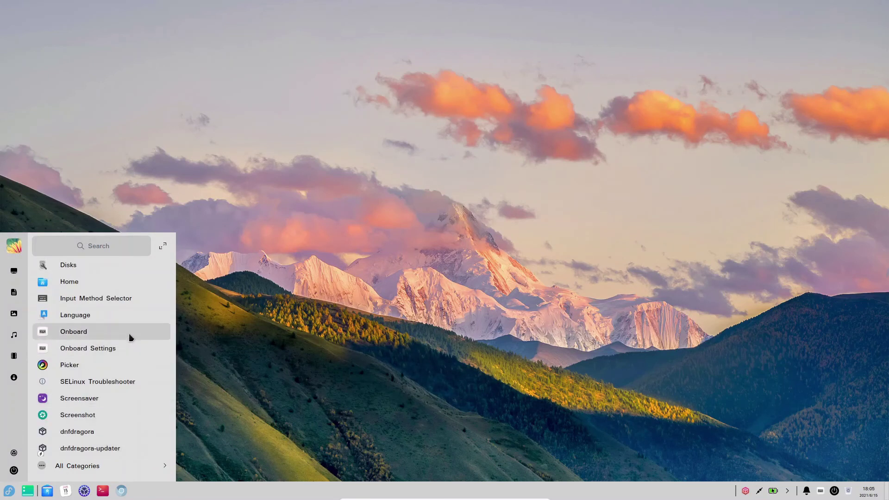
scroll(121, 359, up, 5)
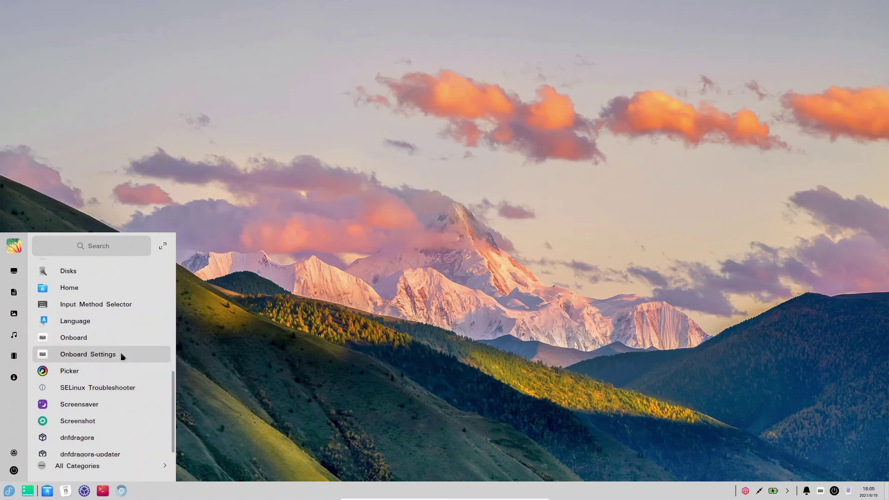
scroll(120, 349, up, 4)
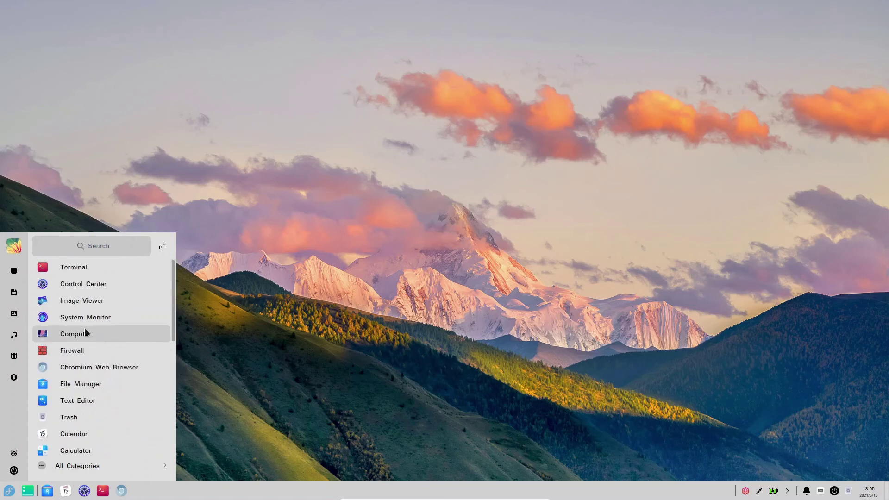
click(76, 448)
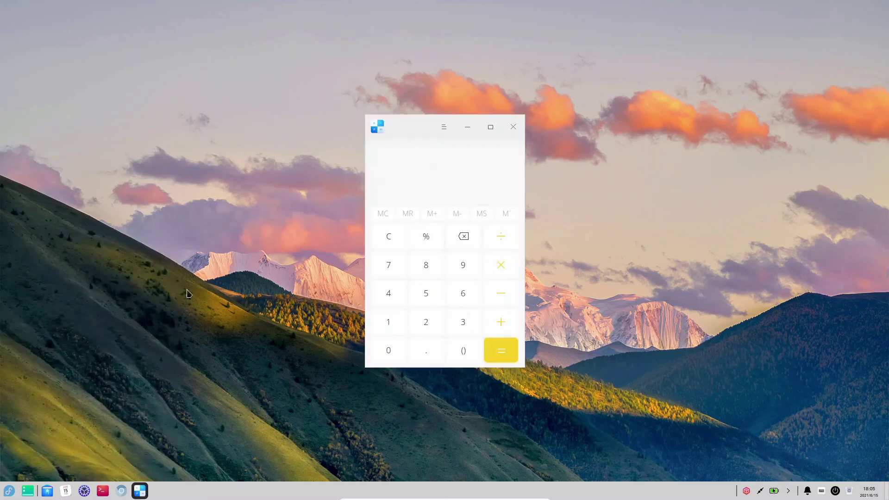
- Close Calculator and run 'sudo netstat -antp' in a maximised terminal, entering the sudo password
click(512, 124)
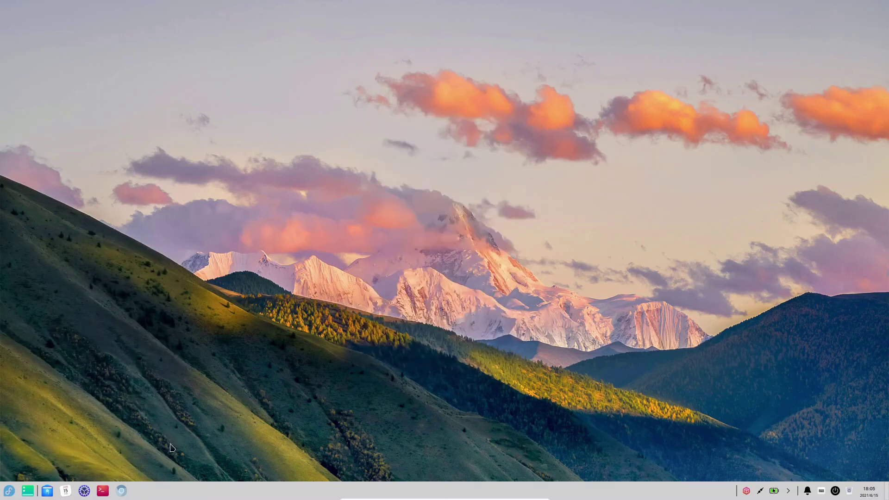
key(ctrl+alt+t)
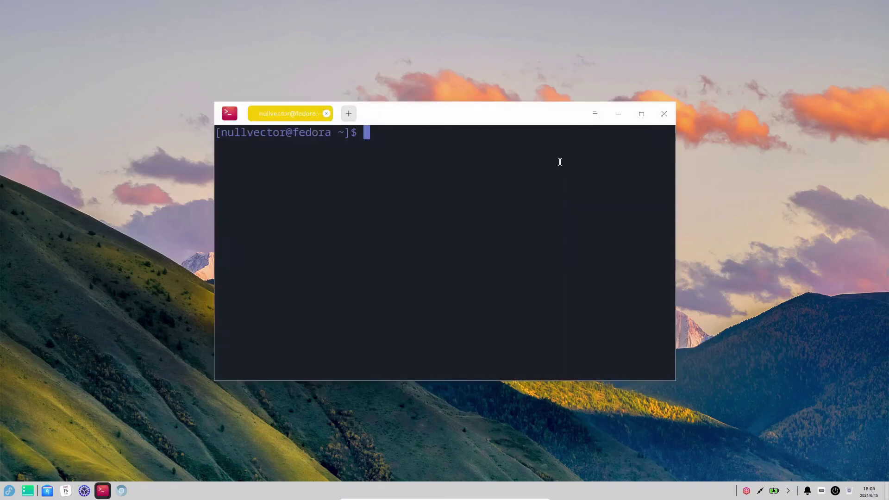
double_click(562, 116)
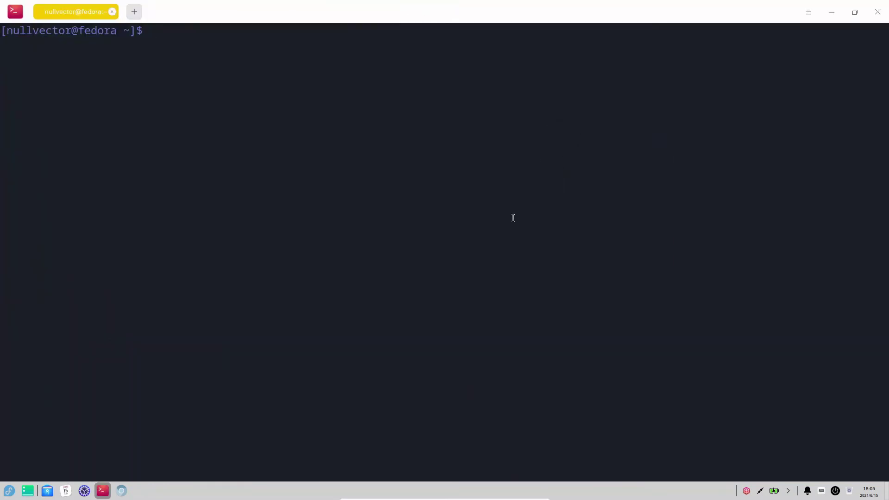
text(sudo netstat -antp)
key(Return)
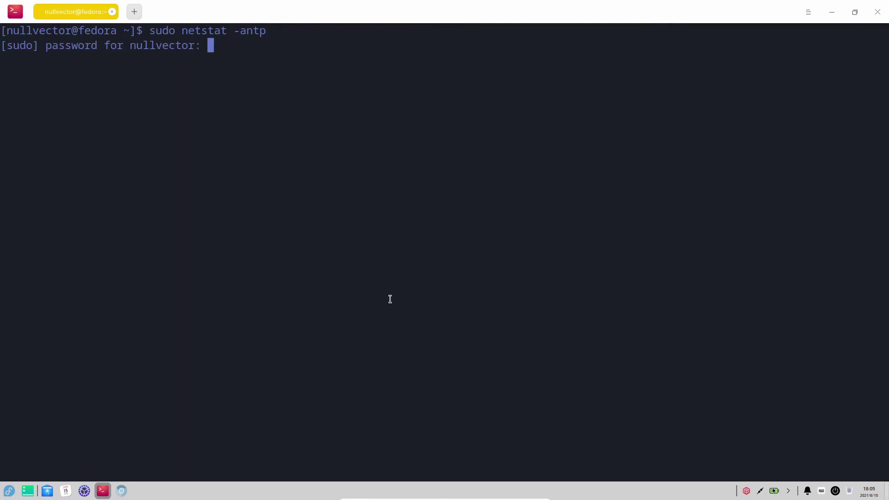
key(Return)
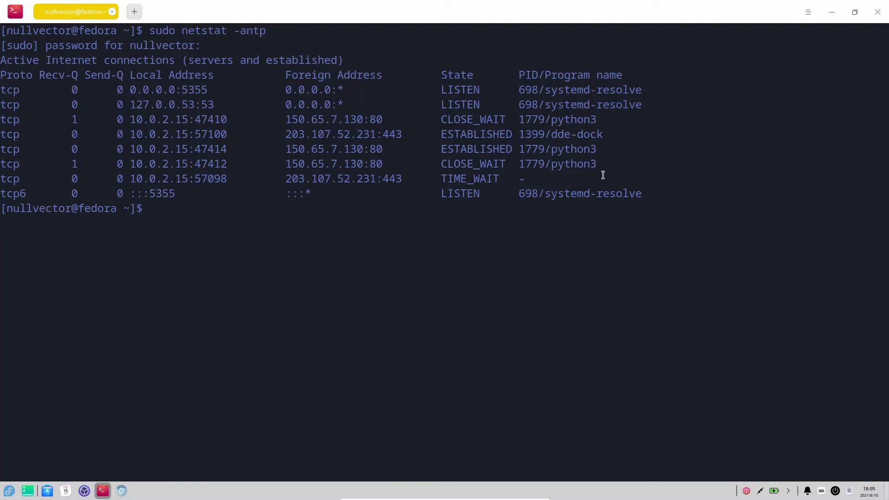
- Copy the foreign address 203.107.52.231 from the netstat output, then bring up Chromium's window options
mouse_move(606, 179)
mouse_down()
mouse_move(437, 165)
mouse_move(132, 179)
mouse_move(617, 182)
mouse_up()
drag(286, 180, 375, 180)
right_click(375, 180)
click(387, 194)
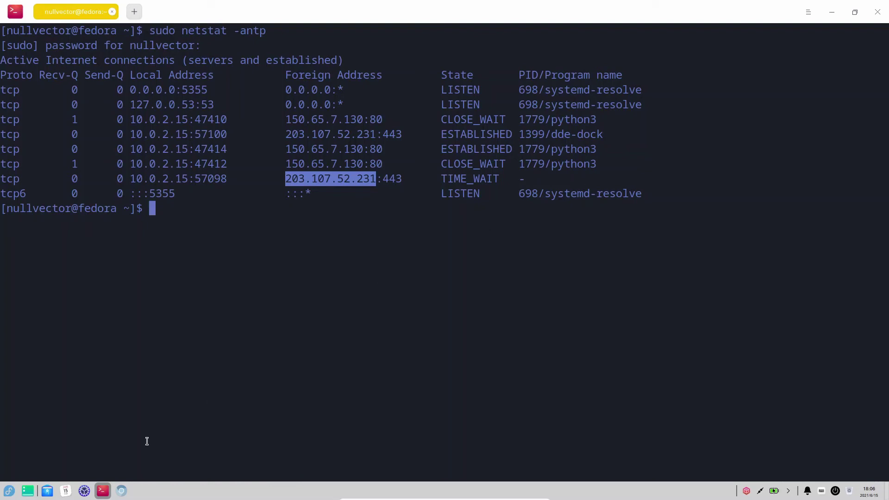
click(121, 491)
right_click(122, 491)
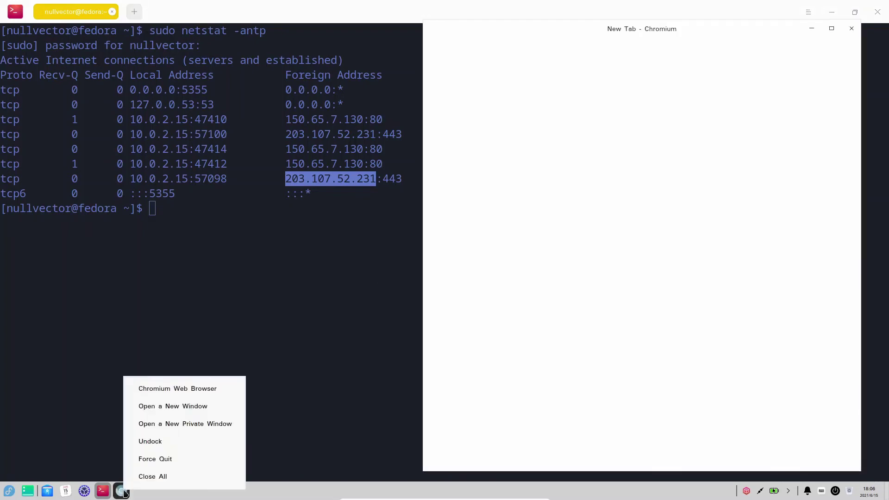
- Open a new private Chromium window and close the regular one with the restore prompt
click(191, 424)
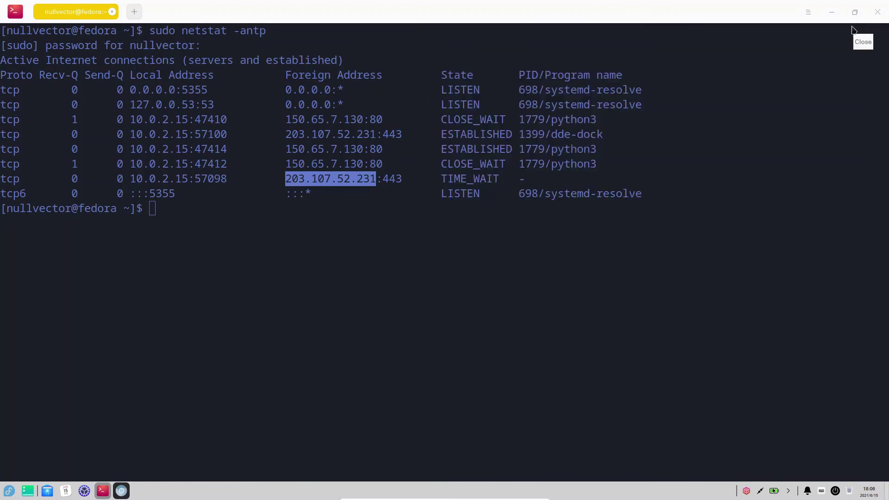
click(851, 28)
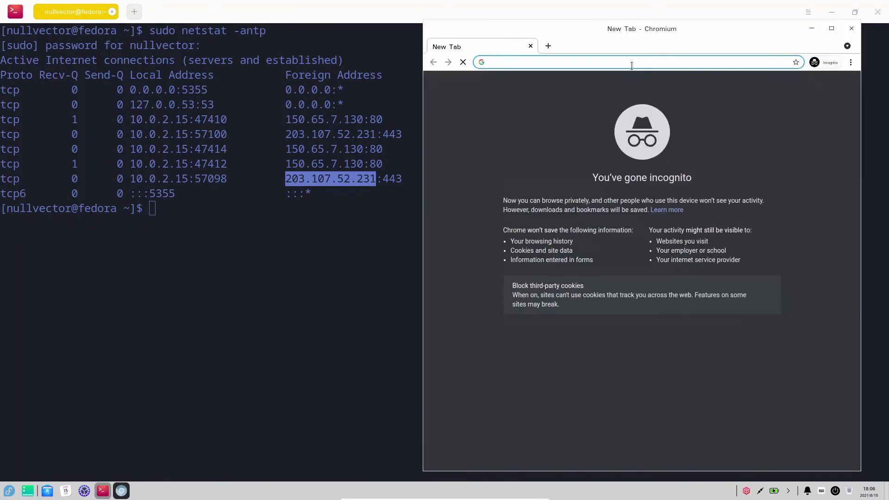
right_click(631, 65)
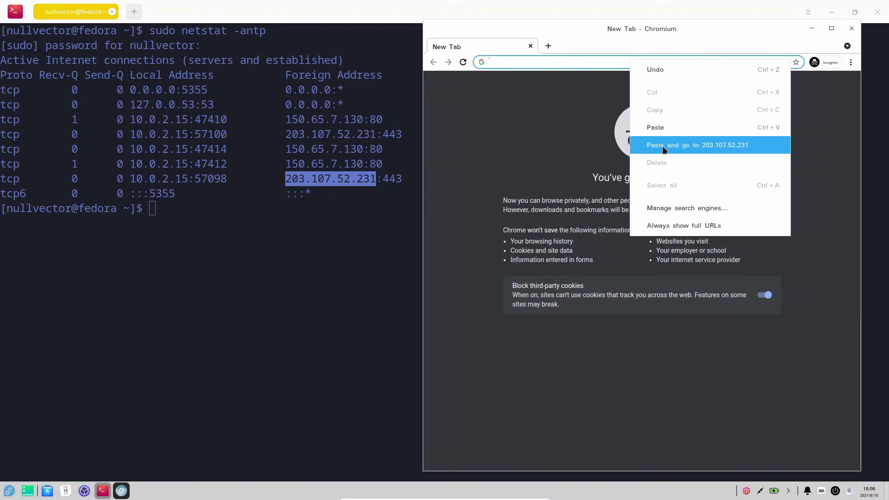
click(554, 66)
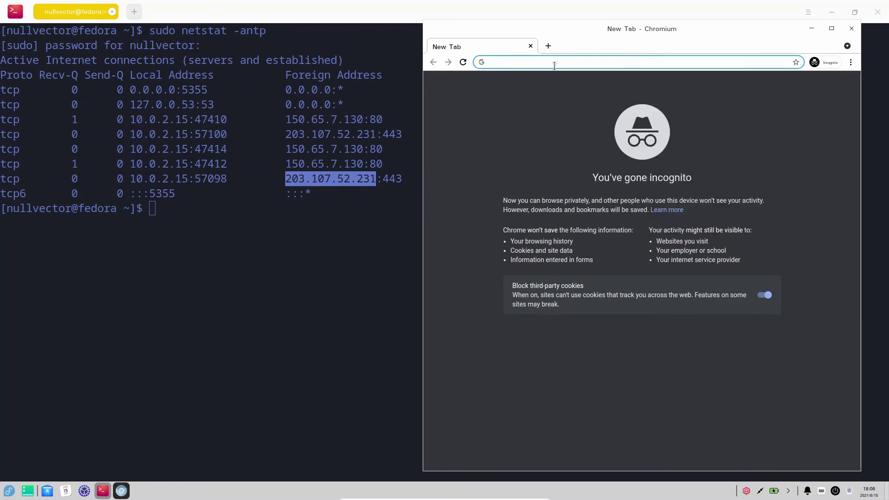
- Search Google for 'who is 203.107.52.231', dropping the :443 port, and scroll the results
text(who is 203.107.52.231:443)
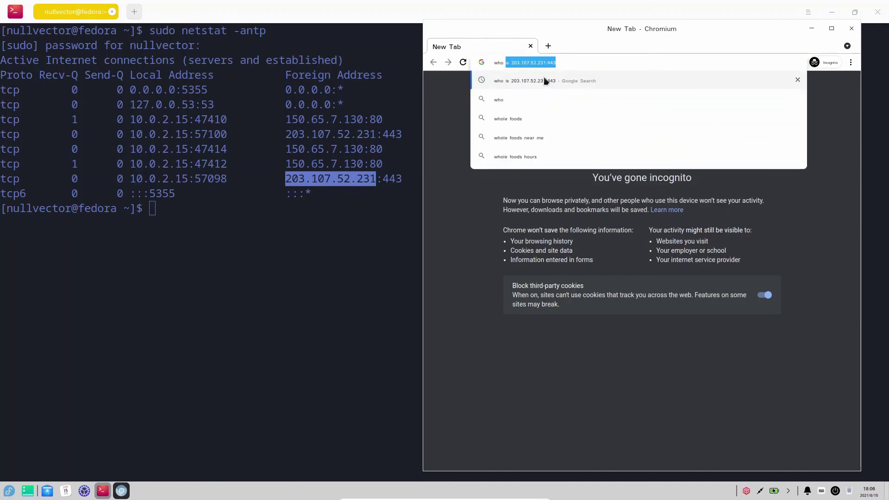
key(Return)
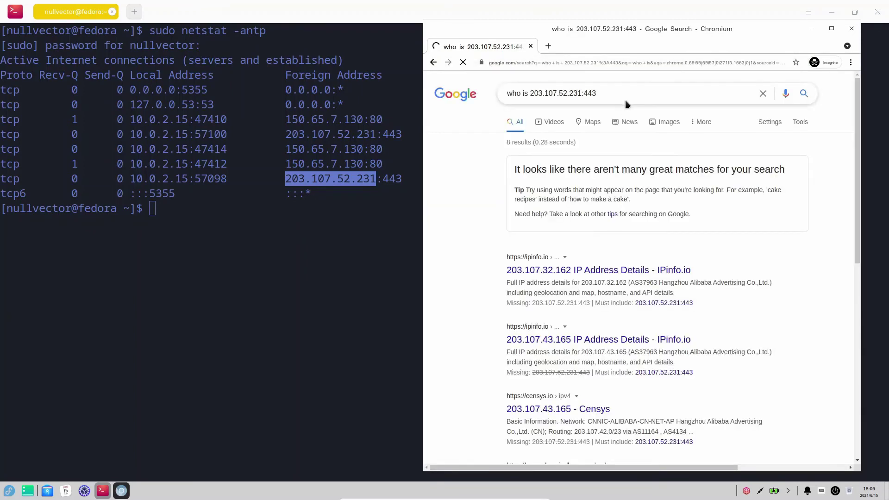
click(620, 88)
key(Return)
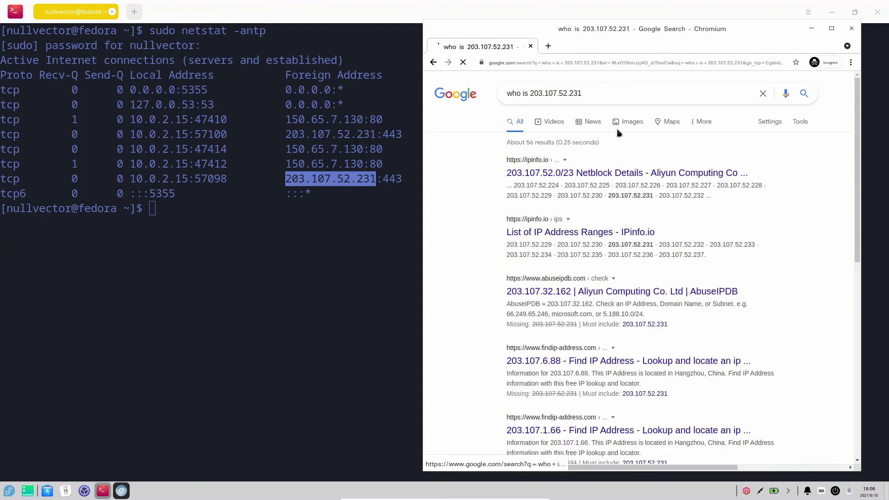
scroll(662, 296, down, 1)
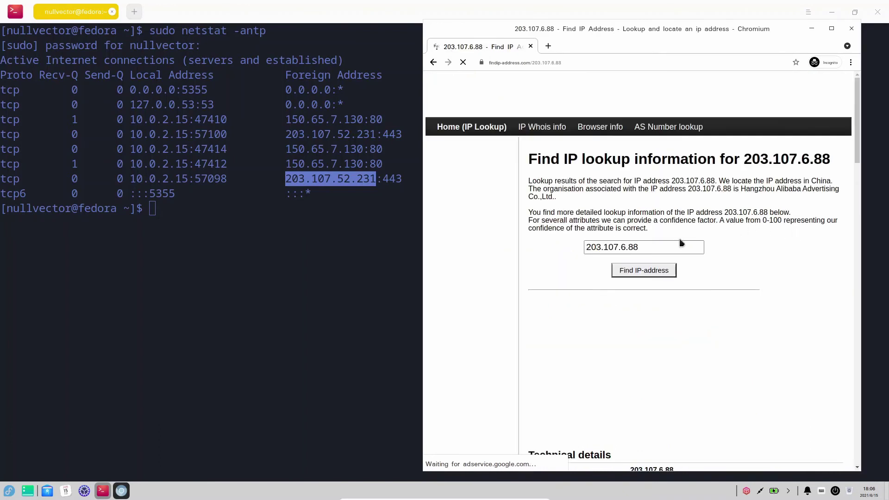
- Paste 203.107.52.231 into findip-address's lookup field, run Find IP-address, and move the window lower
click(660, 248)
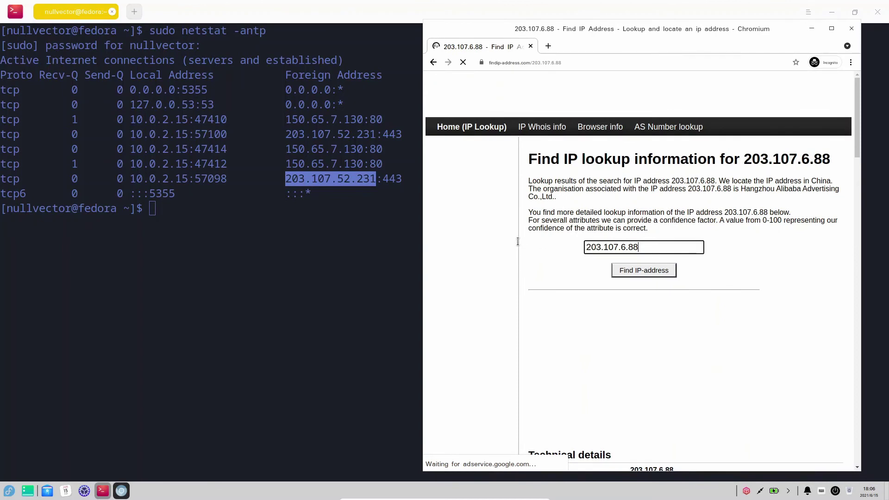
key(ctrl+a)
key(ctrl+v)
click(657, 272)
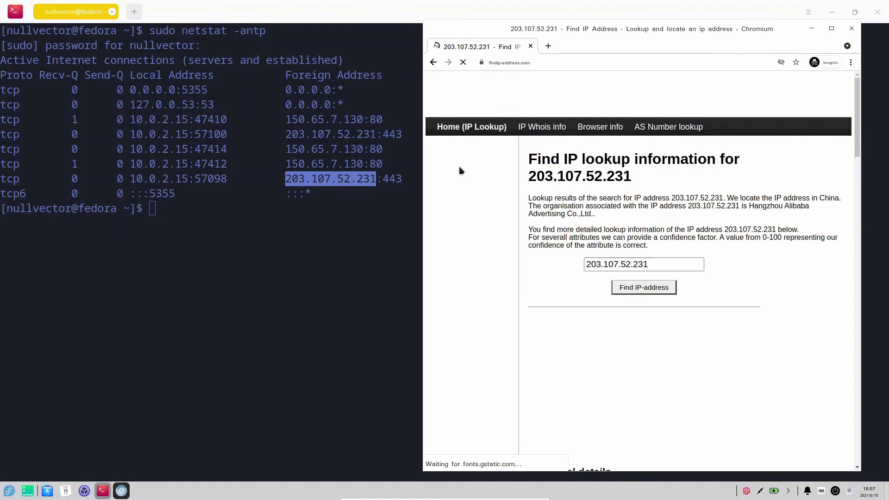
drag(635, 28, 565, 282)
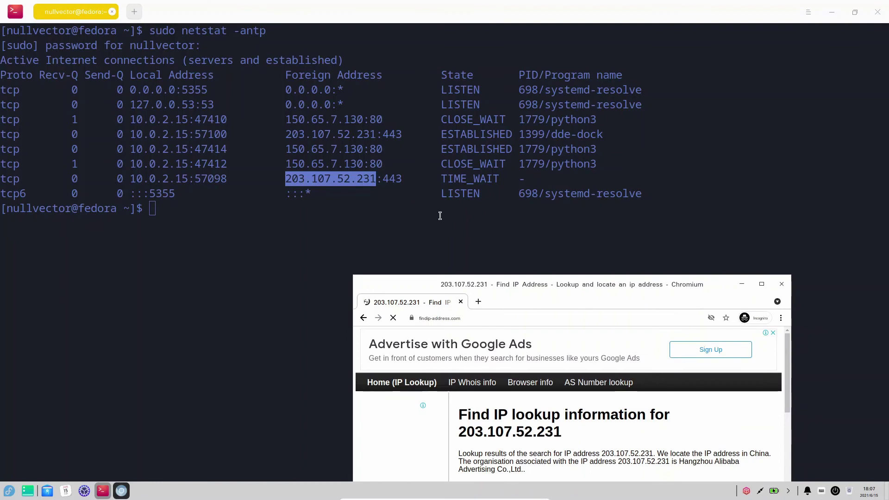
- Maximize Chromium and scroll to the Location and ASN details for 203.107.52.231
double_click(576, 291)
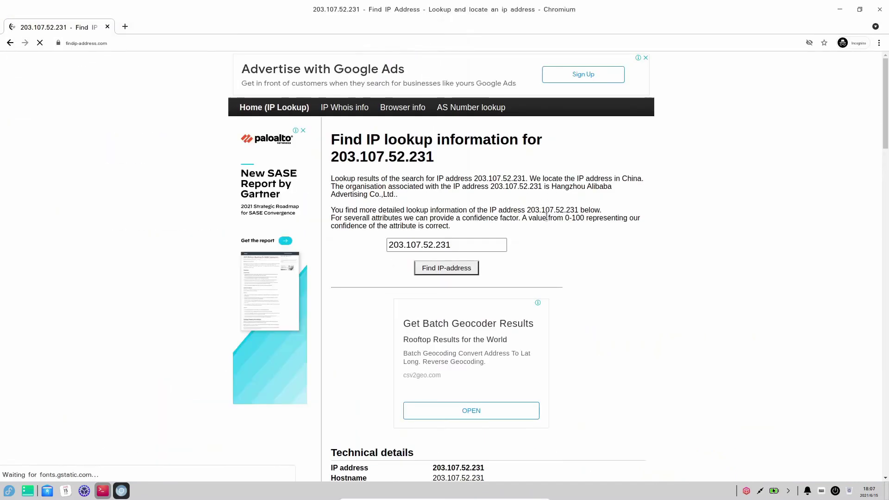
scroll(583, 301, down, 1)
scroll(584, 306, down, 5)
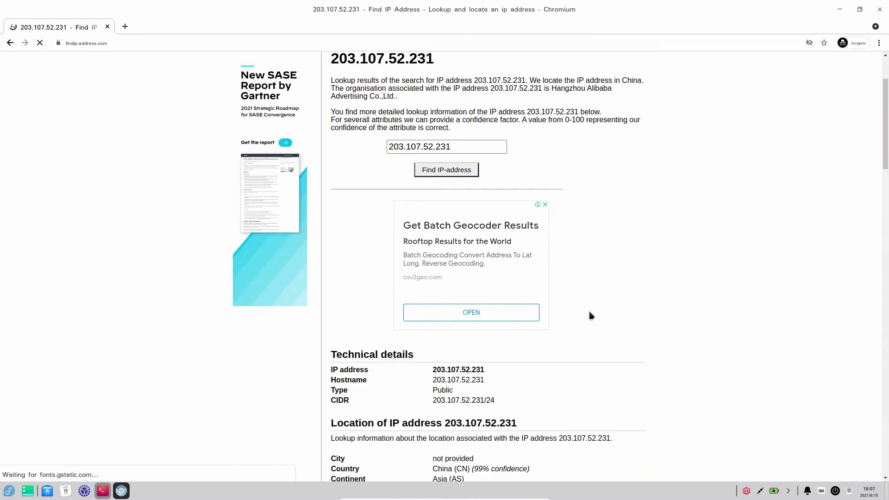
scroll(590, 316, down, 4)
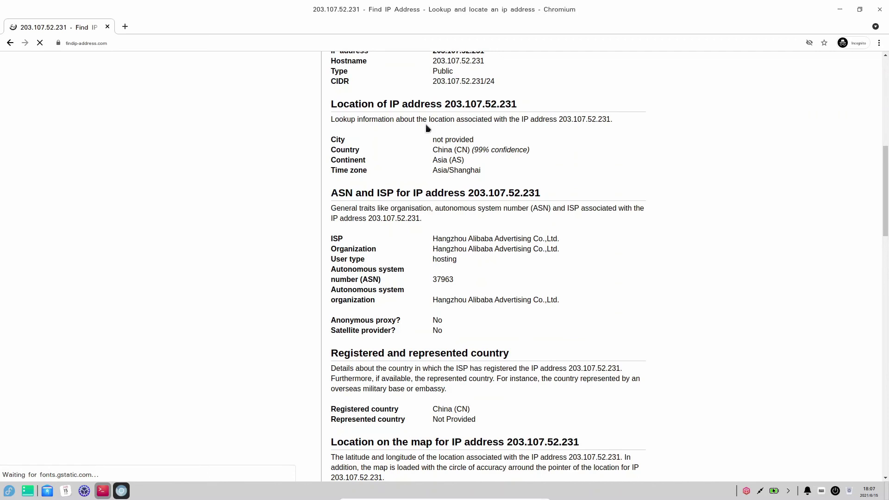
- Place browser and terminal side by side, highlight 203.107.52.231:443 in the TIME_WAIT row, refocus the browser
double_click(586, 16)
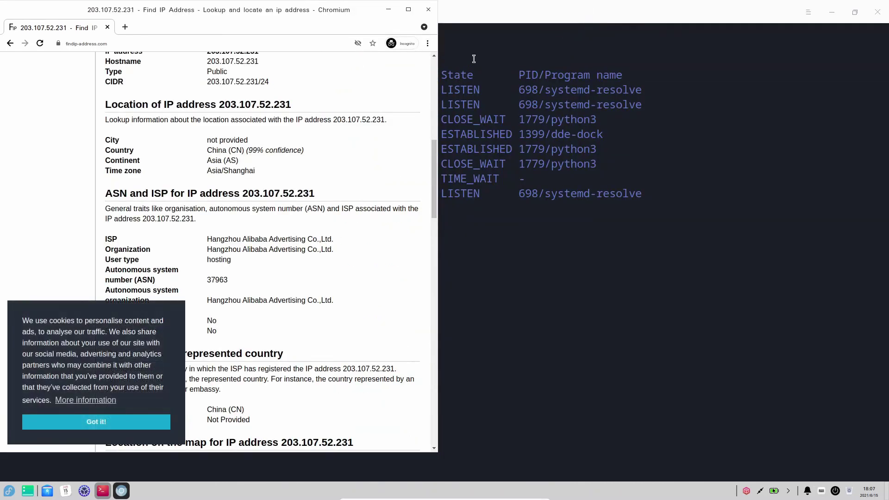
drag(531, 12, 639, 50)
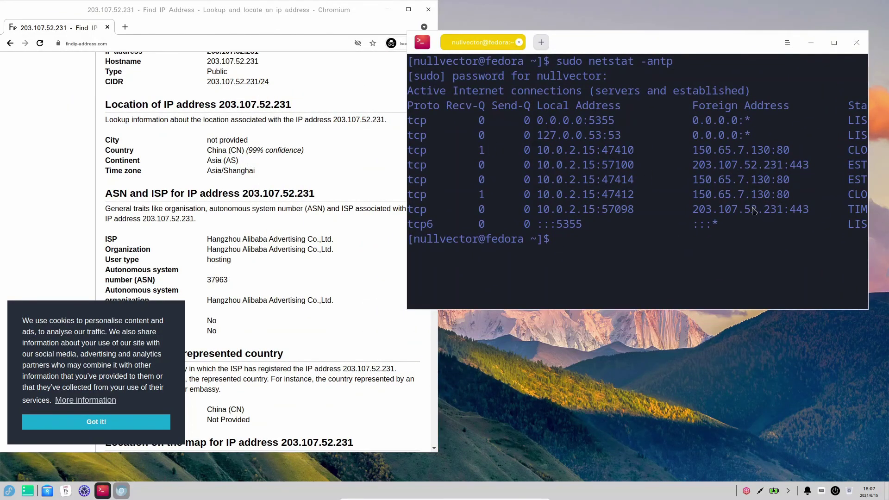
drag(816, 209, 686, 211)
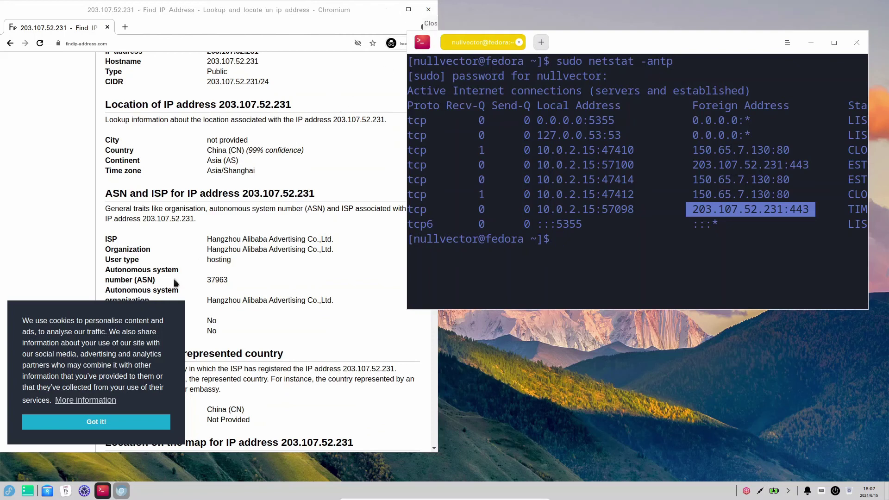
key(alt+Tab)
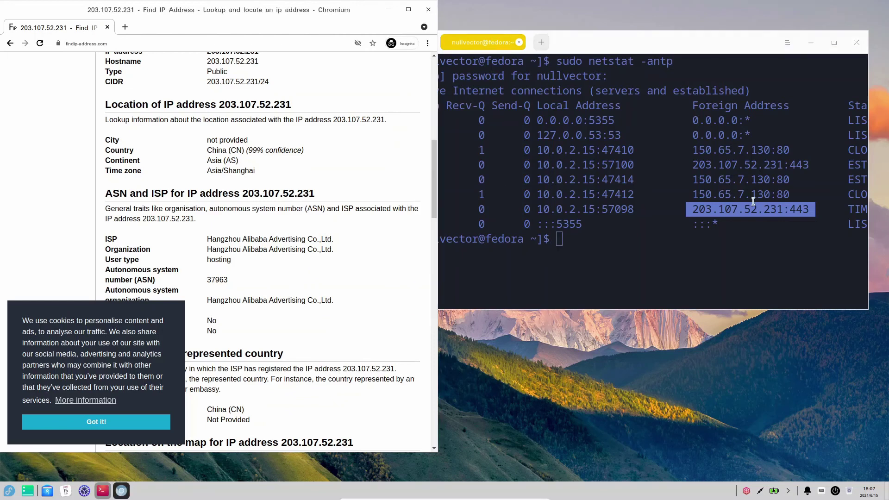
- Close Chromium, review the TIME_WAIT address in the maximized terminal, then close the terminal and open the launcher
click(422, 13)
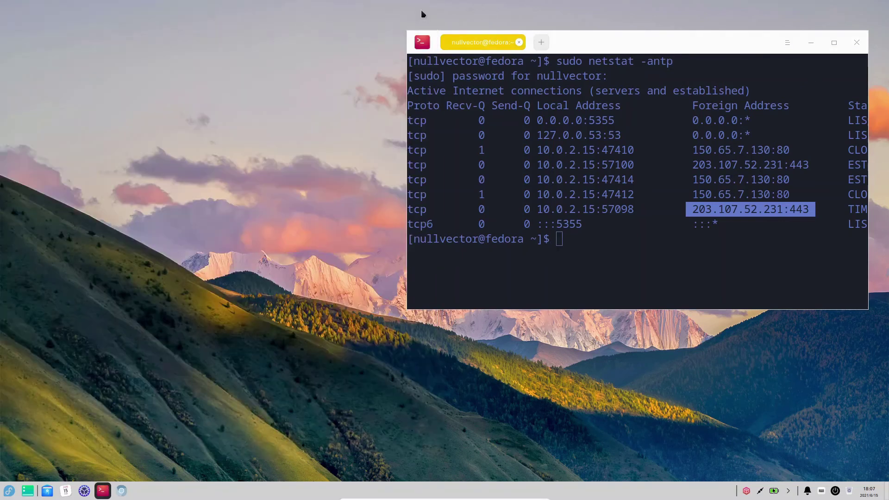
double_click(716, 48)
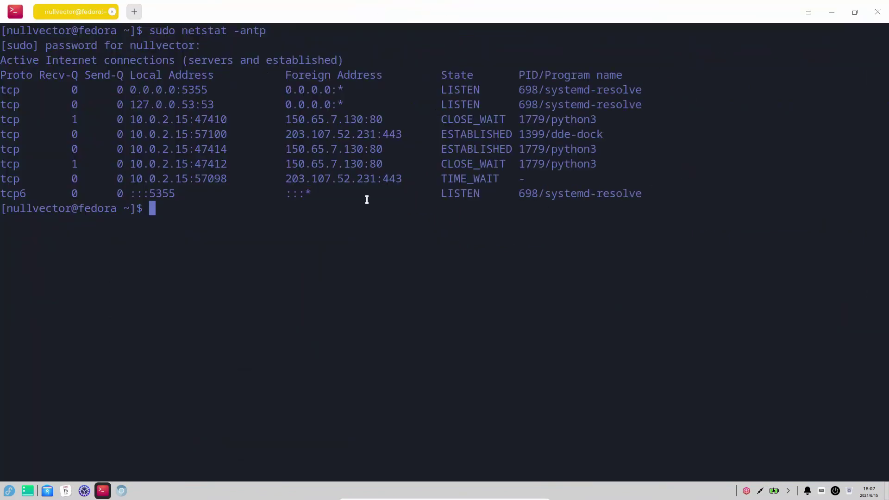
drag(410, 178, 284, 176)
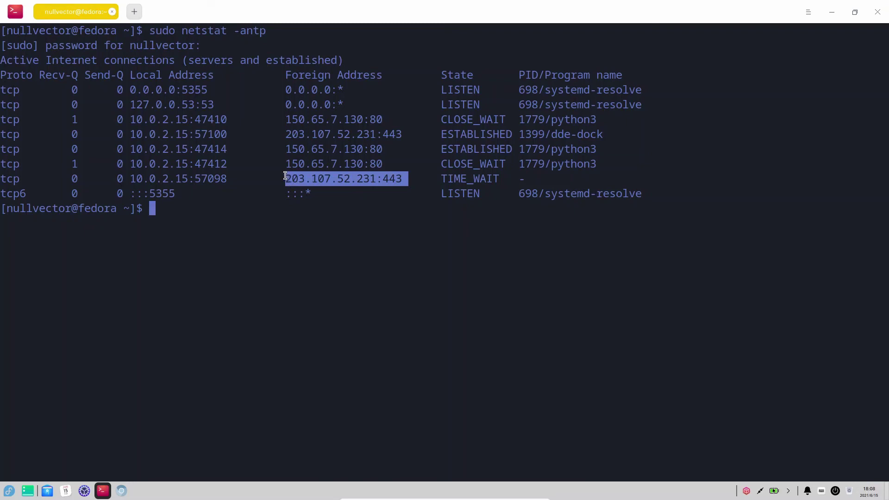
click(268, 198)
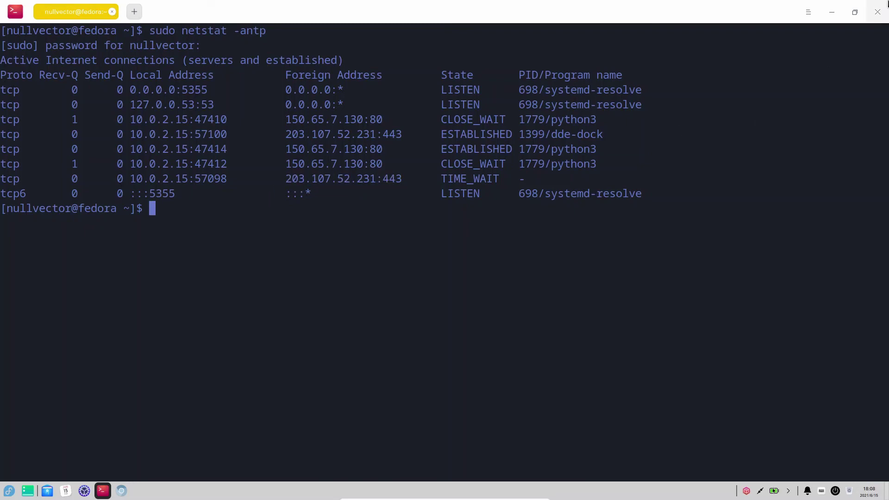
click(878, 11)
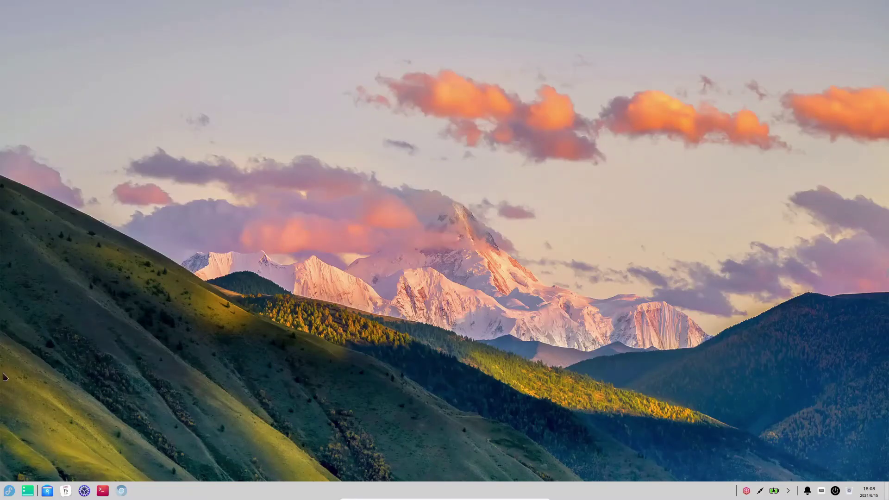
click(3, 493)
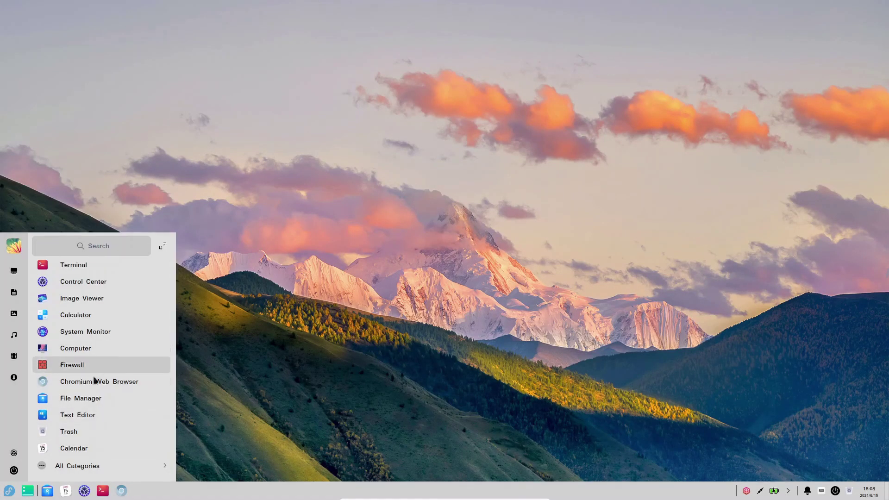
- Dismiss the launcher, view Calendar's June 2021 month, then close the Calendar window
click(882, 372)
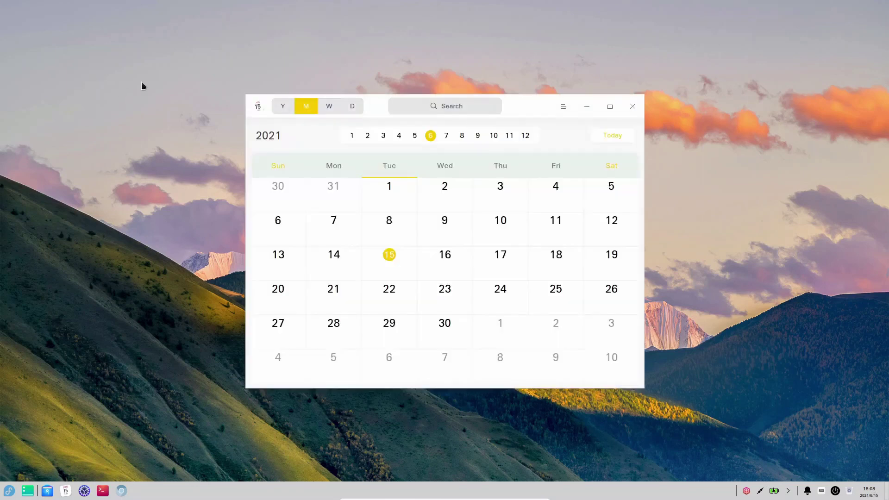
click(632, 106)
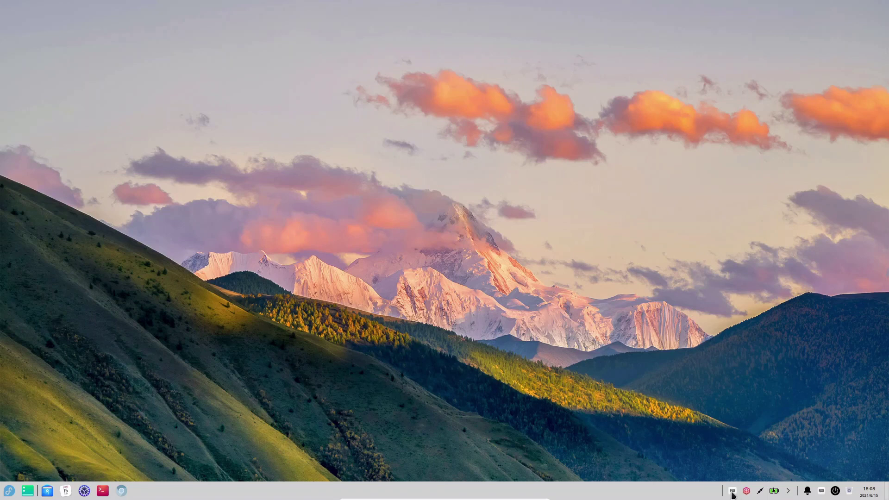
- Open Power settings from the battery tray icon, close Control Center, and show the Notification Center
click(789, 491)
click(789, 491)
click(775, 490)
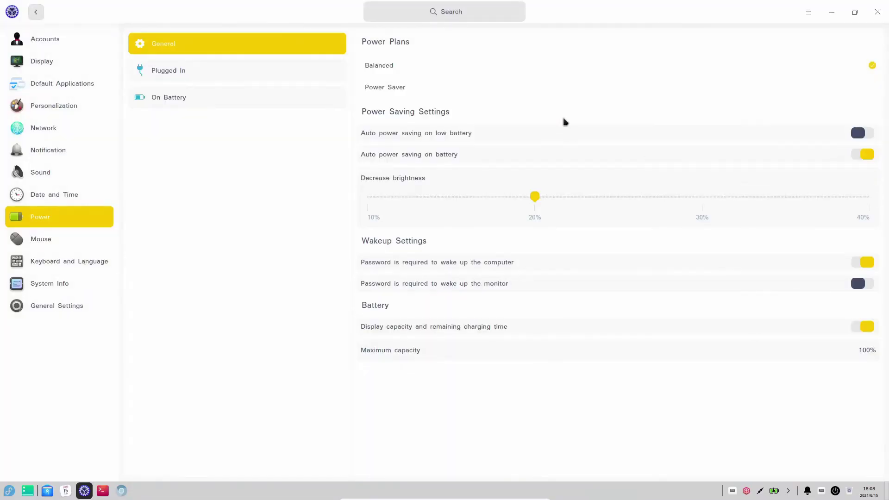
click(872, 18)
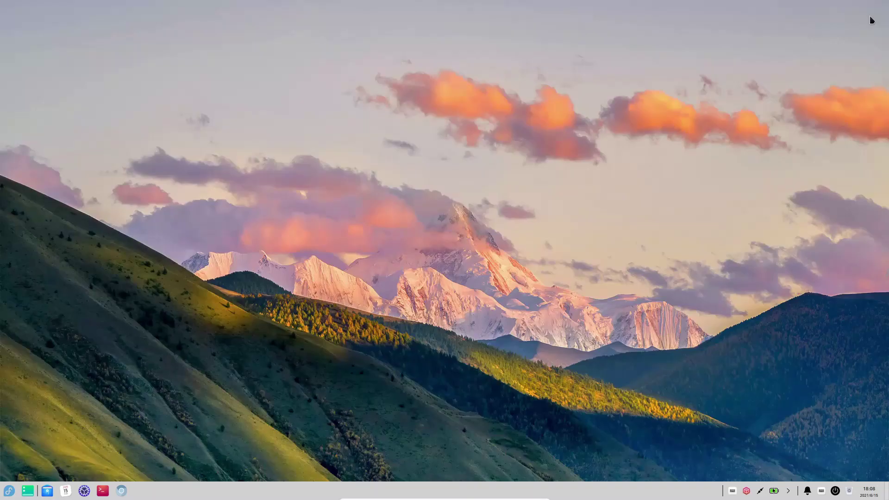
click(807, 491)
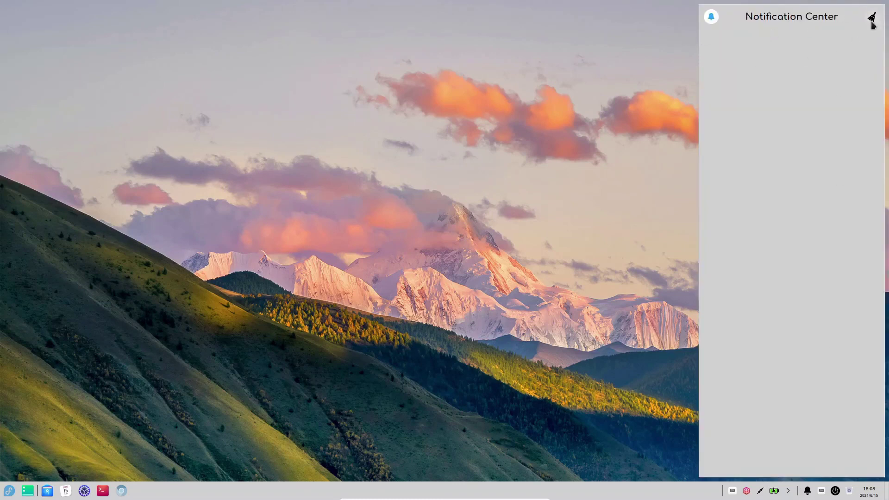
- Close the notification panel, launch File Manager from the dock, then hide all windows to show the desktop
click(443, 241)
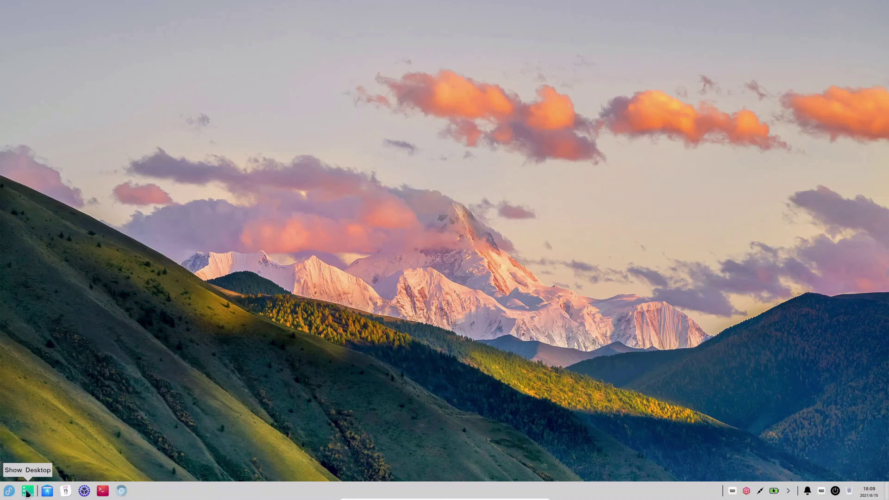
click(48, 493)
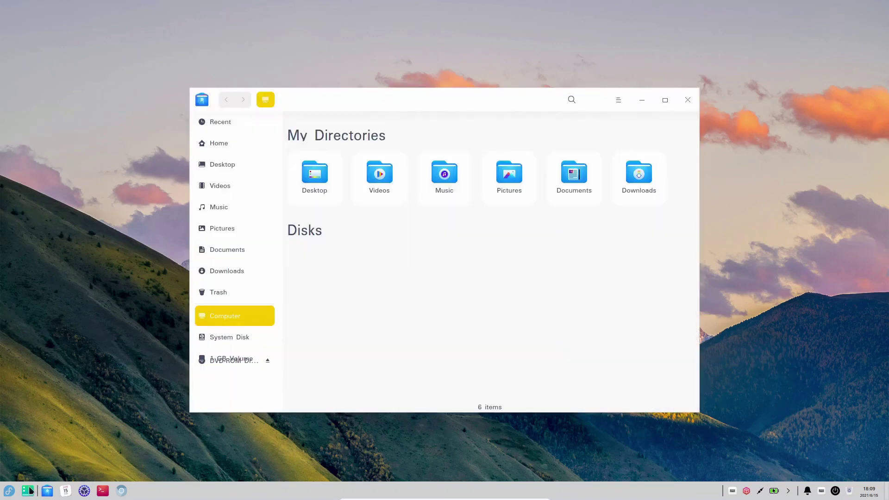
click(29, 492)
click(29, 492)
click(28, 494)
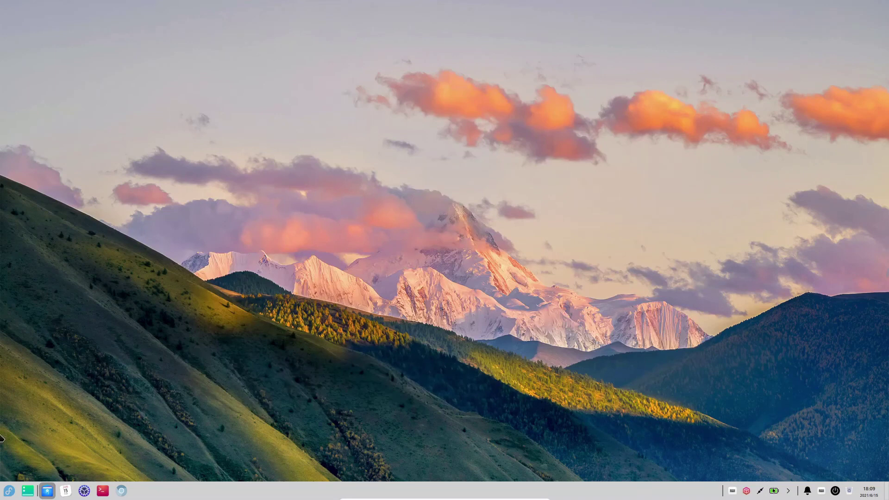
- Open and close the launcher, then bring up the power menu with Ctrl+Alt+Delete and choose Lock
click(9, 490)
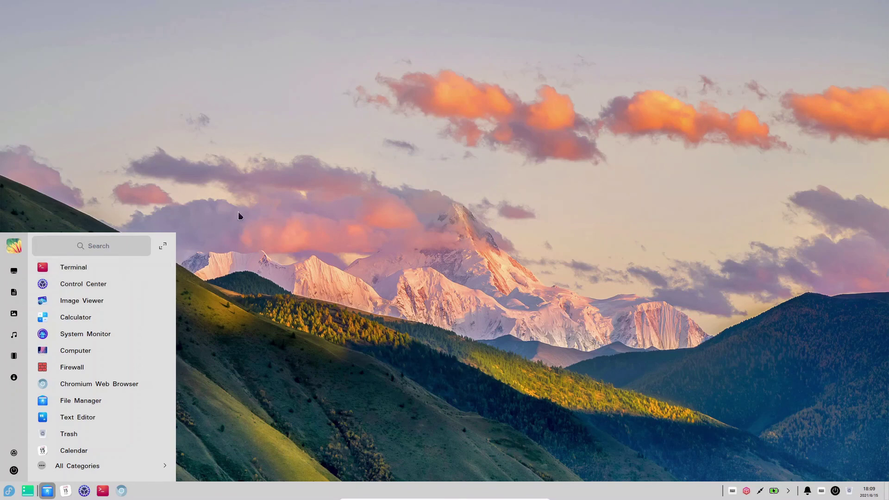
click(252, 213)
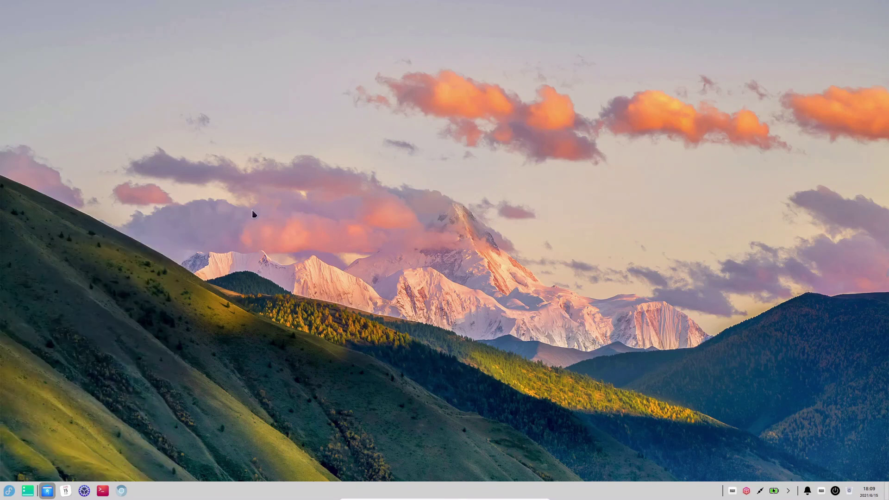
click(835, 491)
click(834, 492)
key(ctrl+alt+Delete)
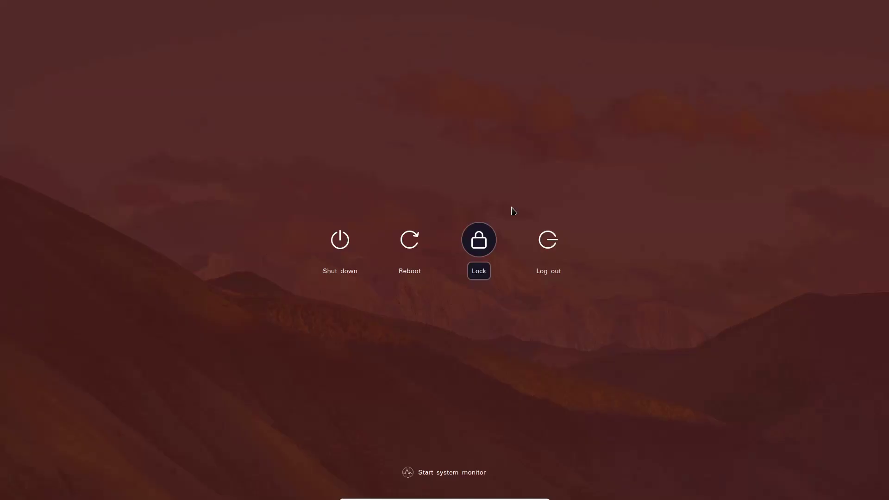
click(479, 242)
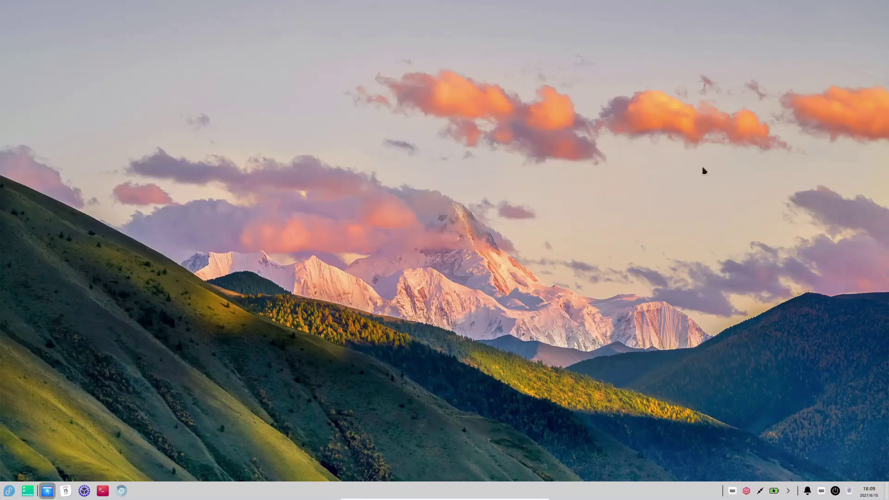